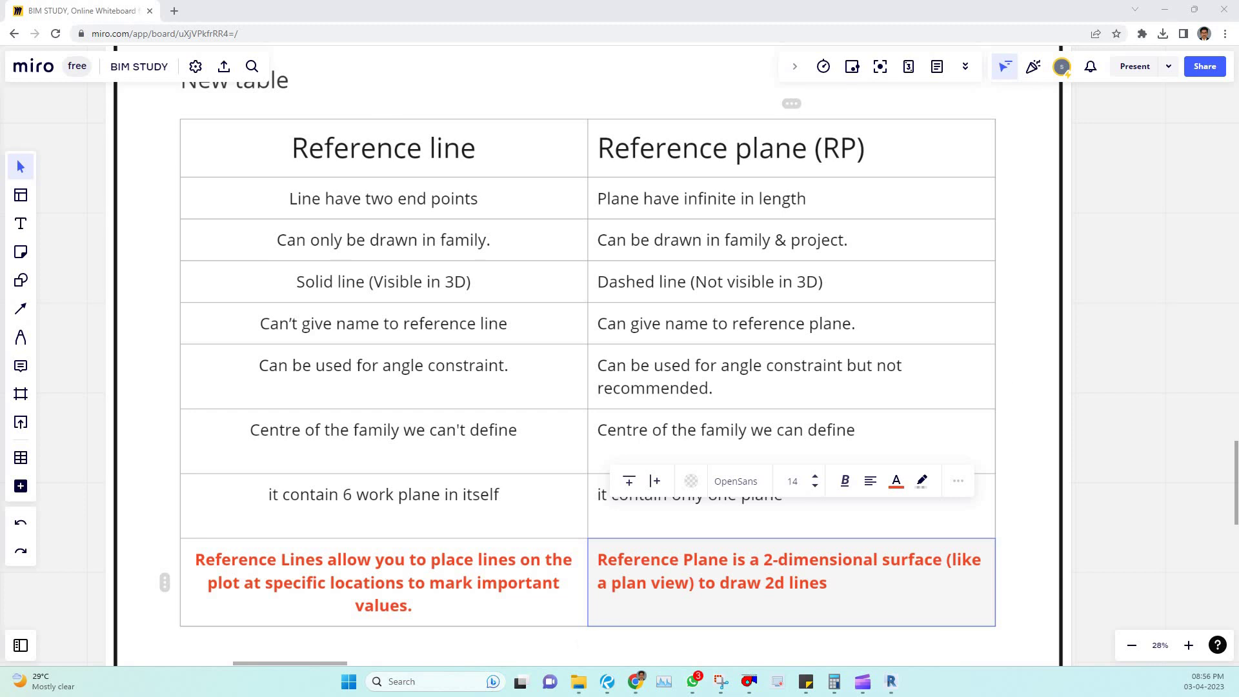
- Examine the comparison table's definition row and the reference line's end-points entry
drag(383, 148, 791, 582)
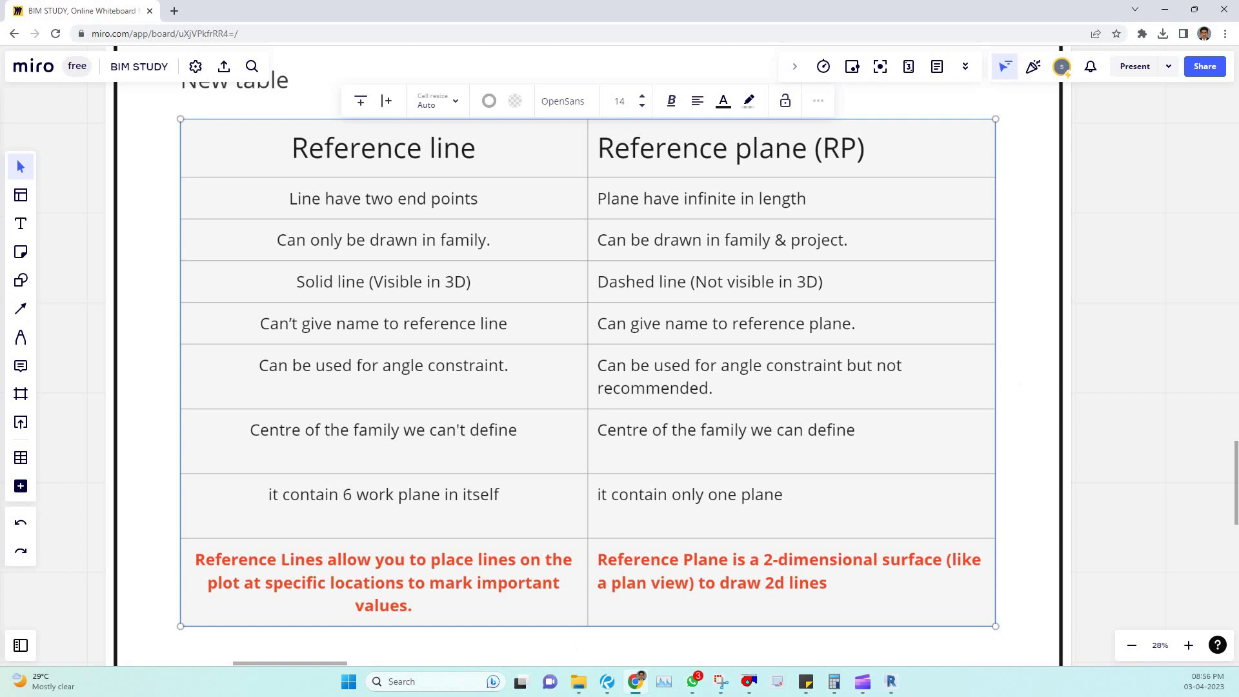
key(Escape)
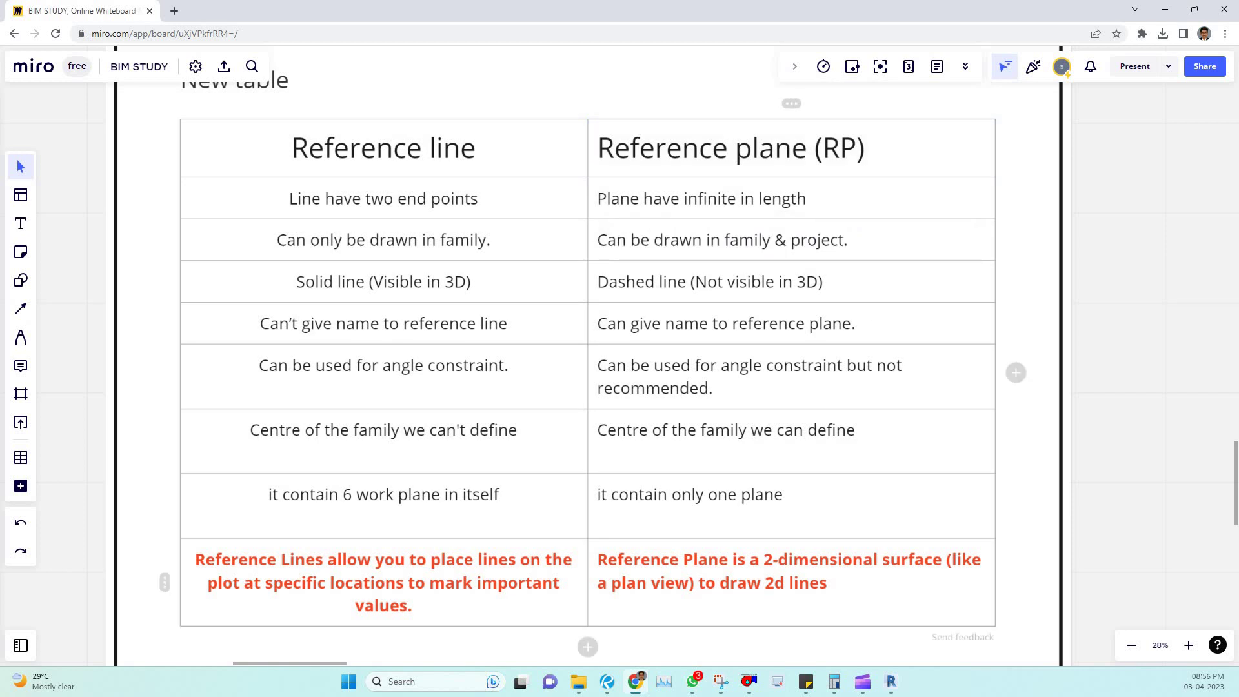
double_click(656, 573)
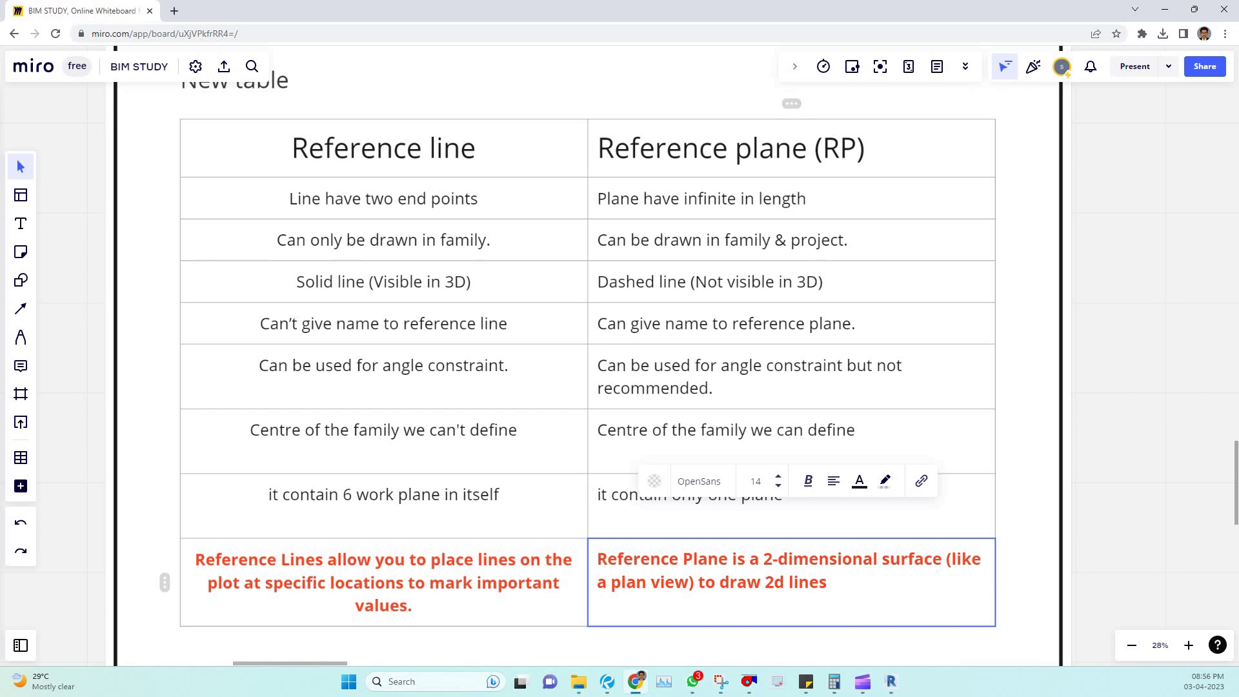
click(405, 575)
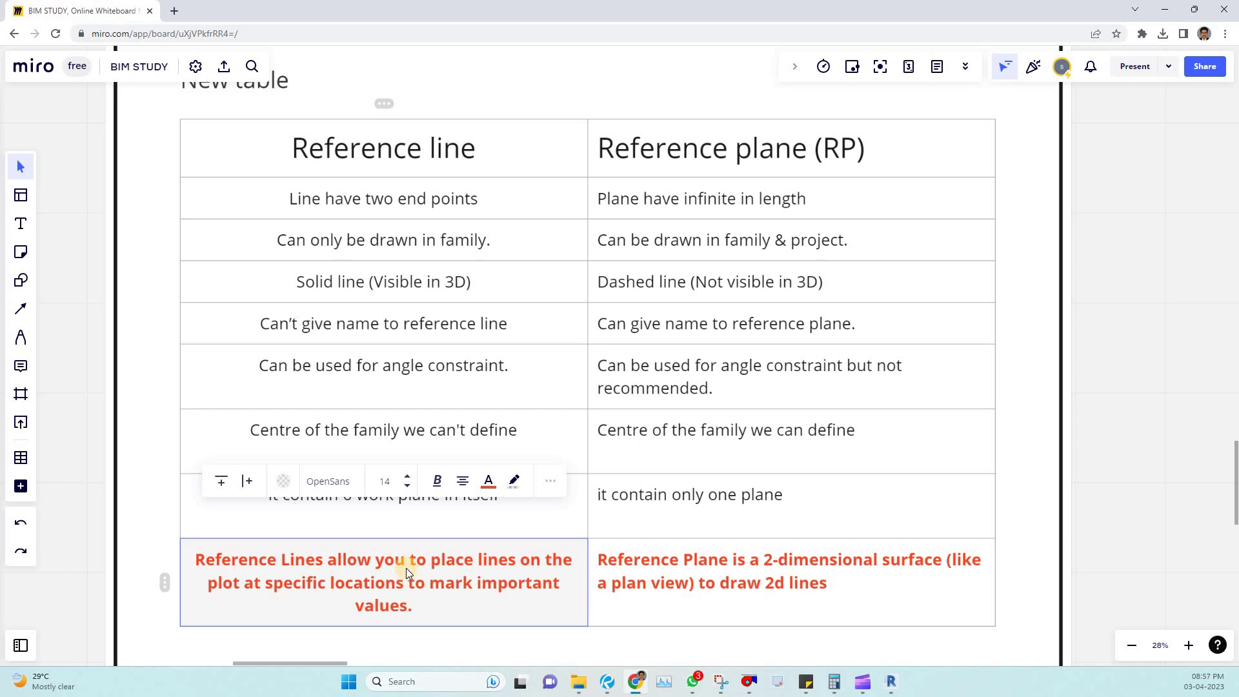
click(348, 197)
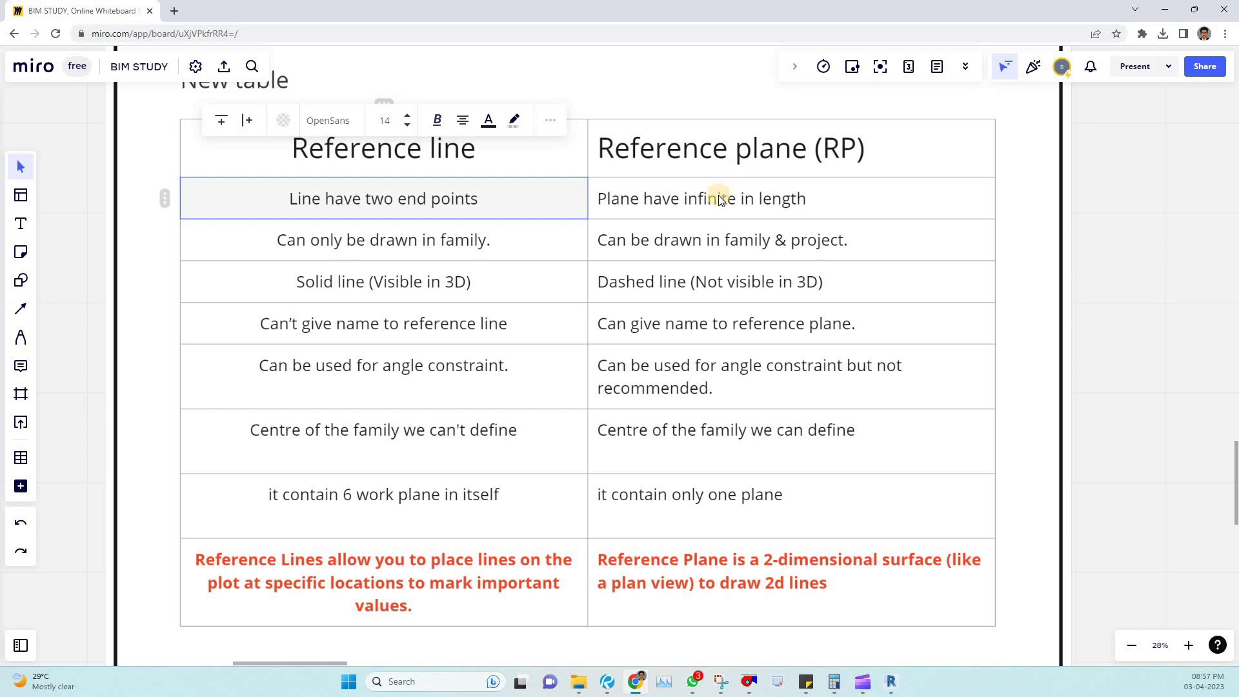
- Switch to Revit and create a new family from the Metric Generic Model template
click(897, 688)
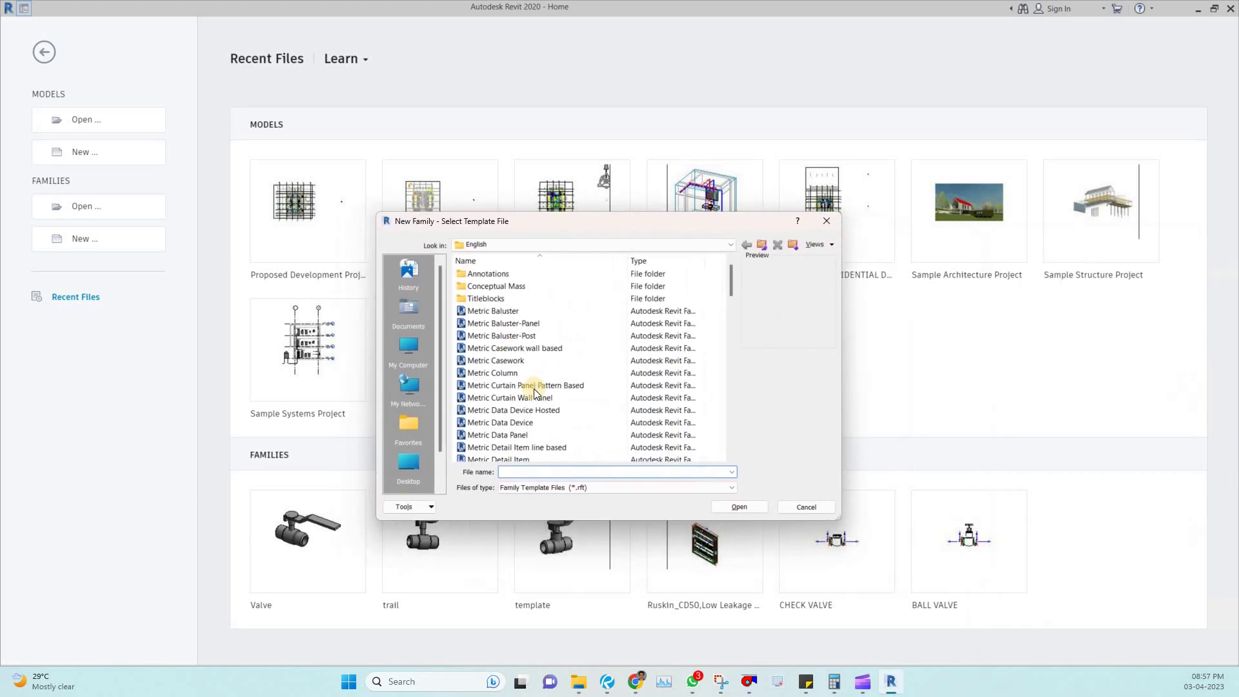
scroll(522, 408, down, 7)
scroll(526, 365, down, 5)
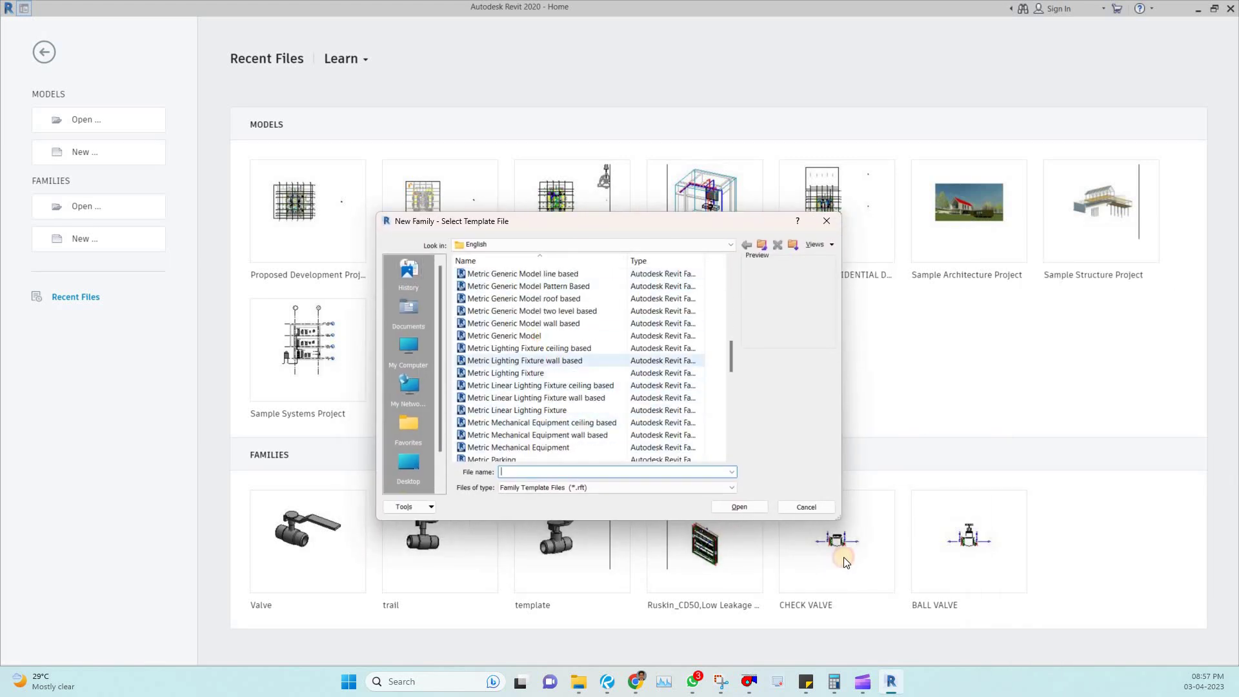
click(505, 335)
click(740, 507)
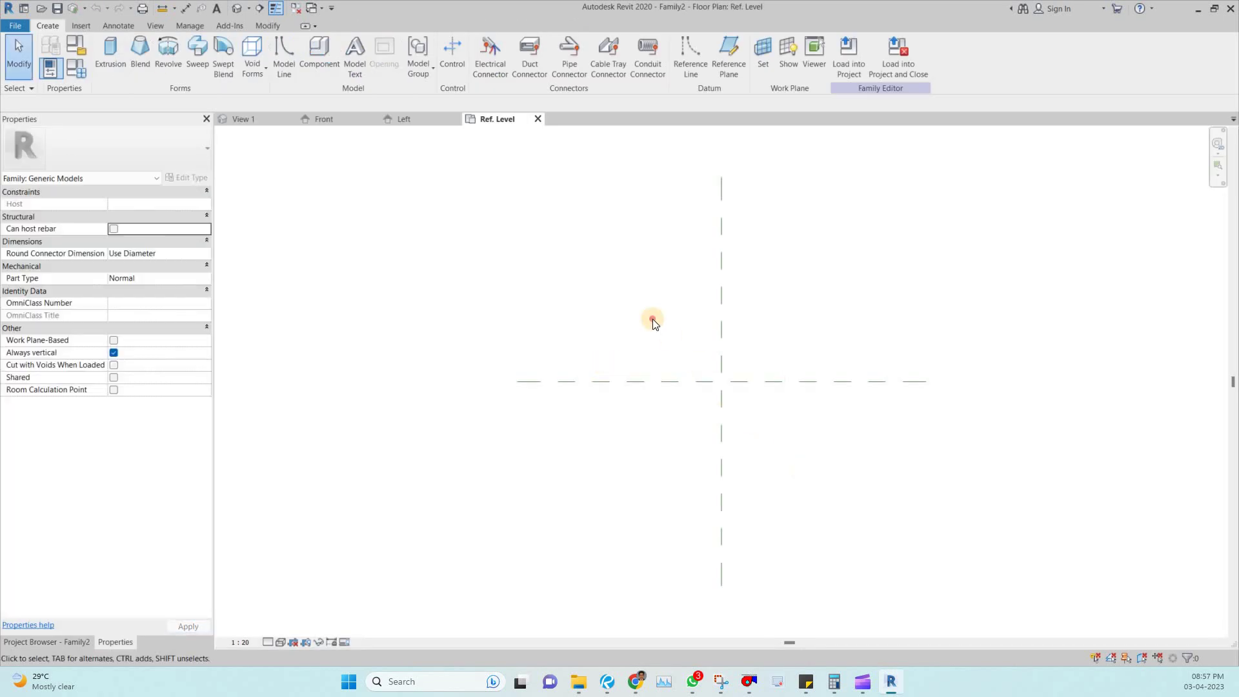
- Inspect the properties of the vertical and horizontal centre reference planes in the Ref. Level plan
drag(809, 463, 652, 319)
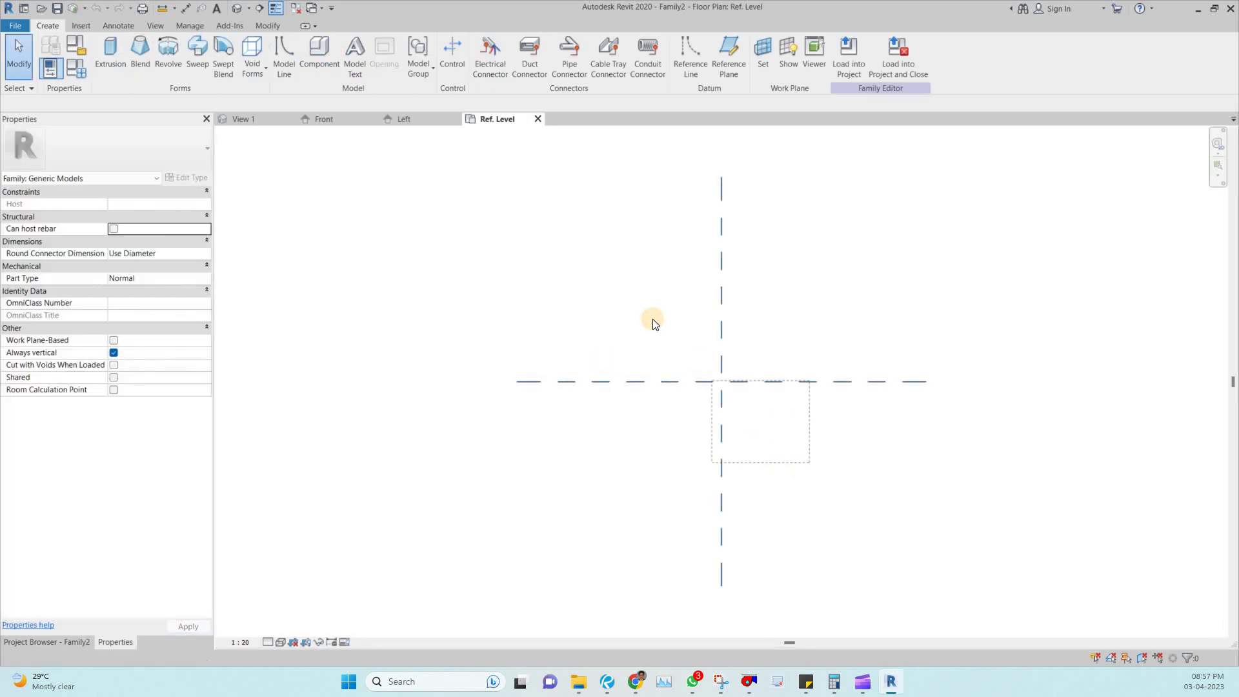
click(437, 138)
click(722, 271)
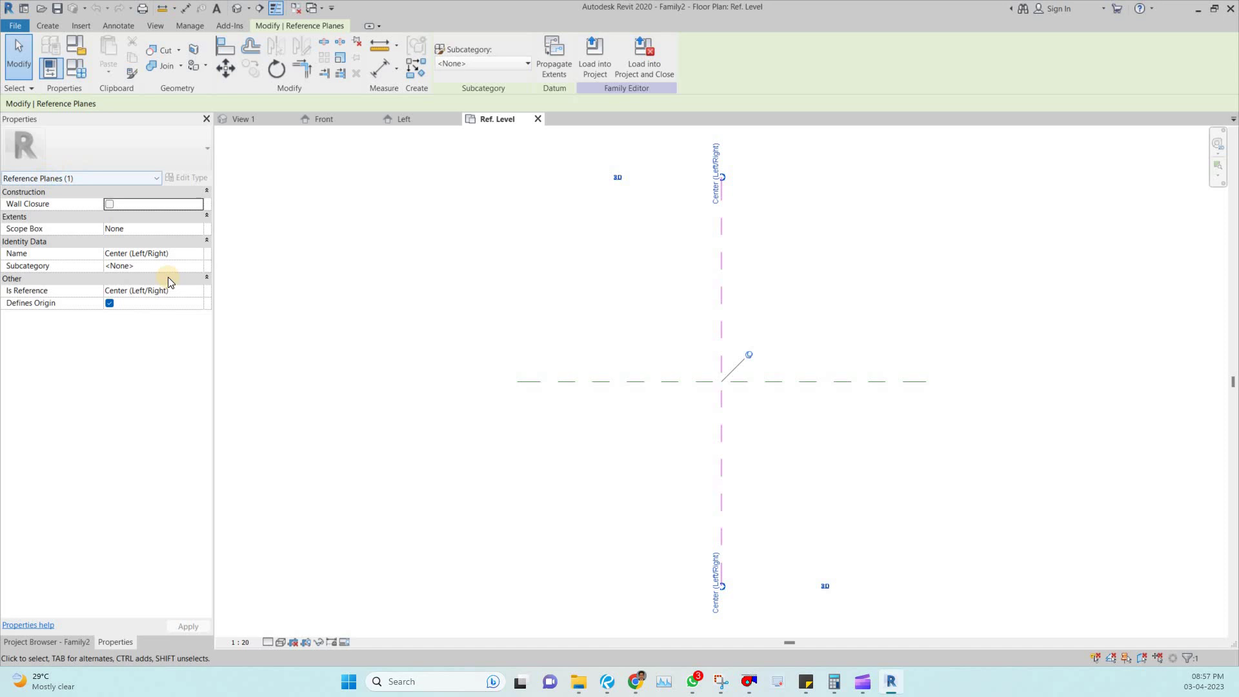
click(618, 388)
click(739, 407)
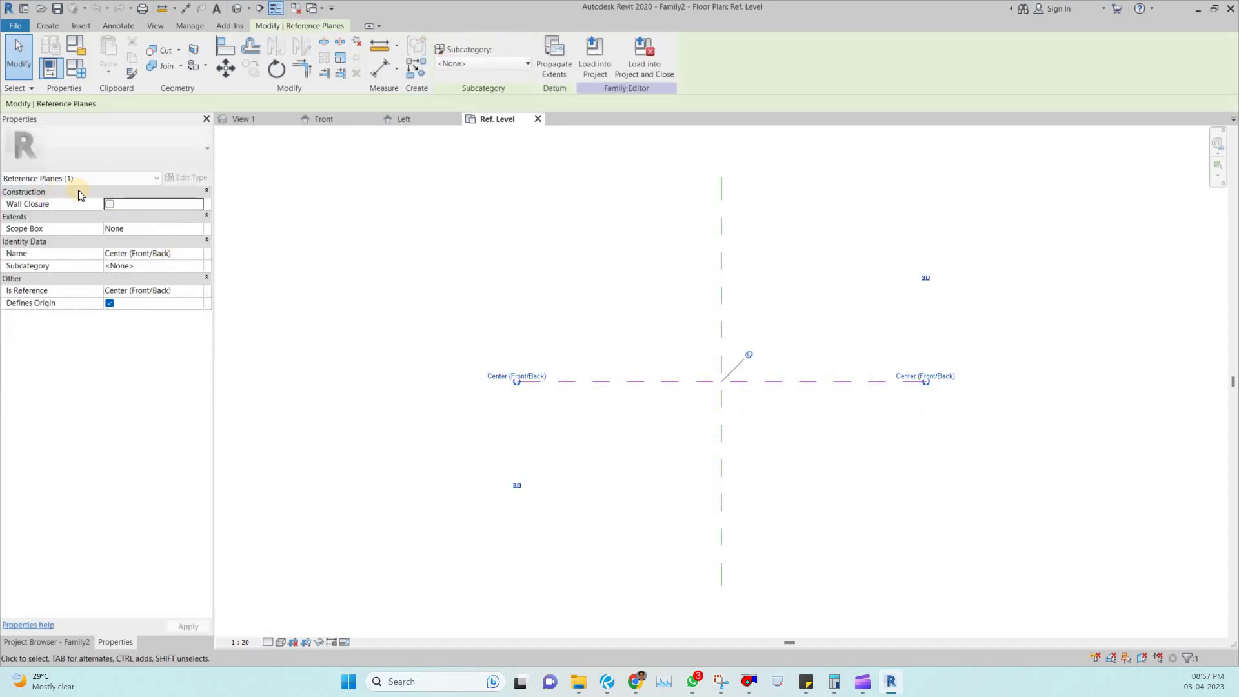
click(674, 422)
middle_drag(676, 423, 571, 430)
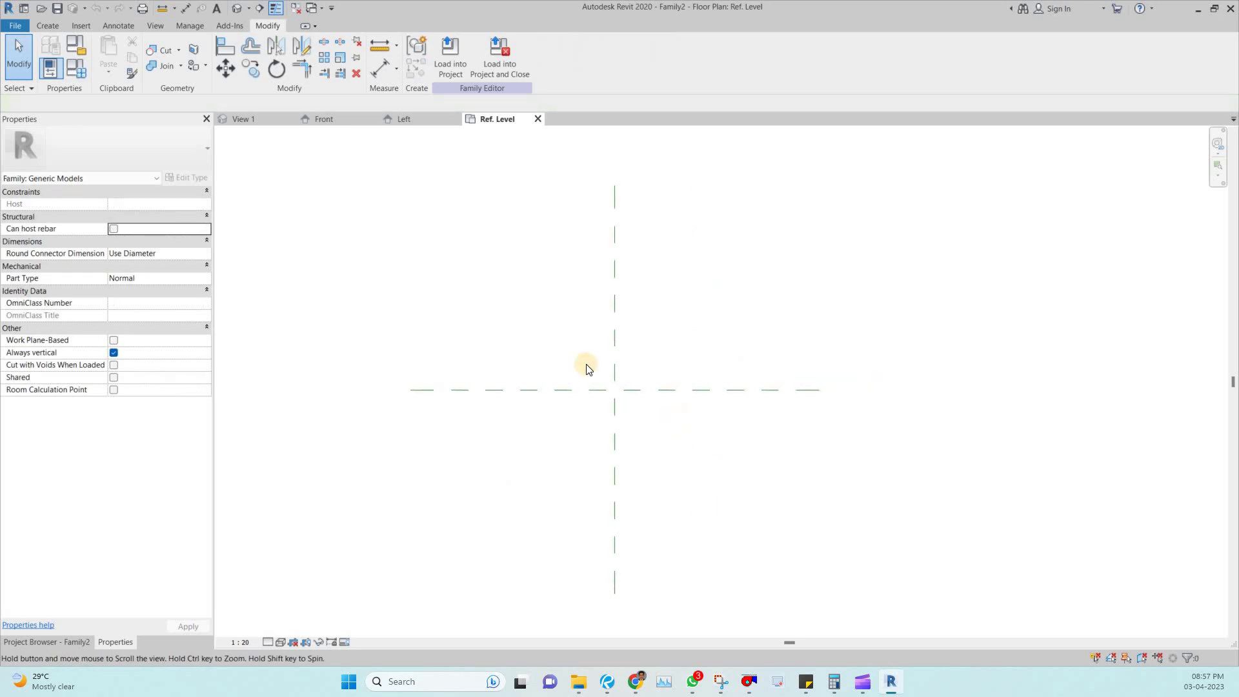
- Draw a horizontal reference line about 1500 mm long, about 578 mm above the Center (Front/Back) plane and right of the vertical centre plane
click(48, 26)
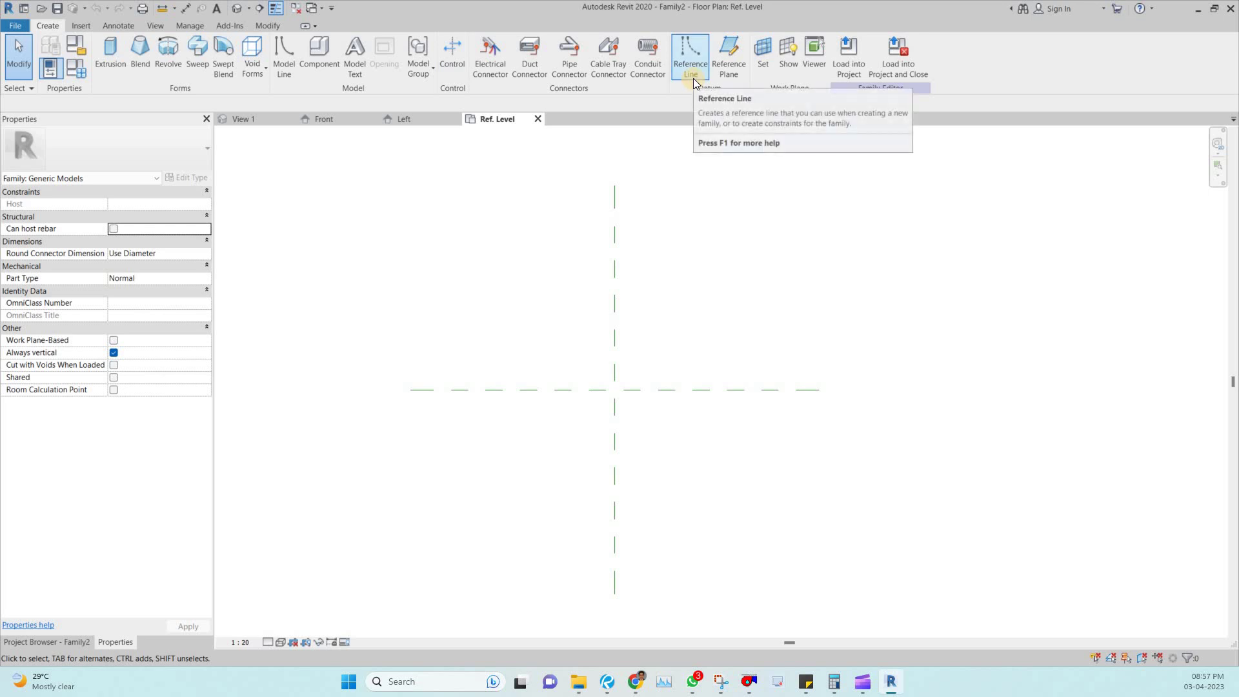
click(693, 82)
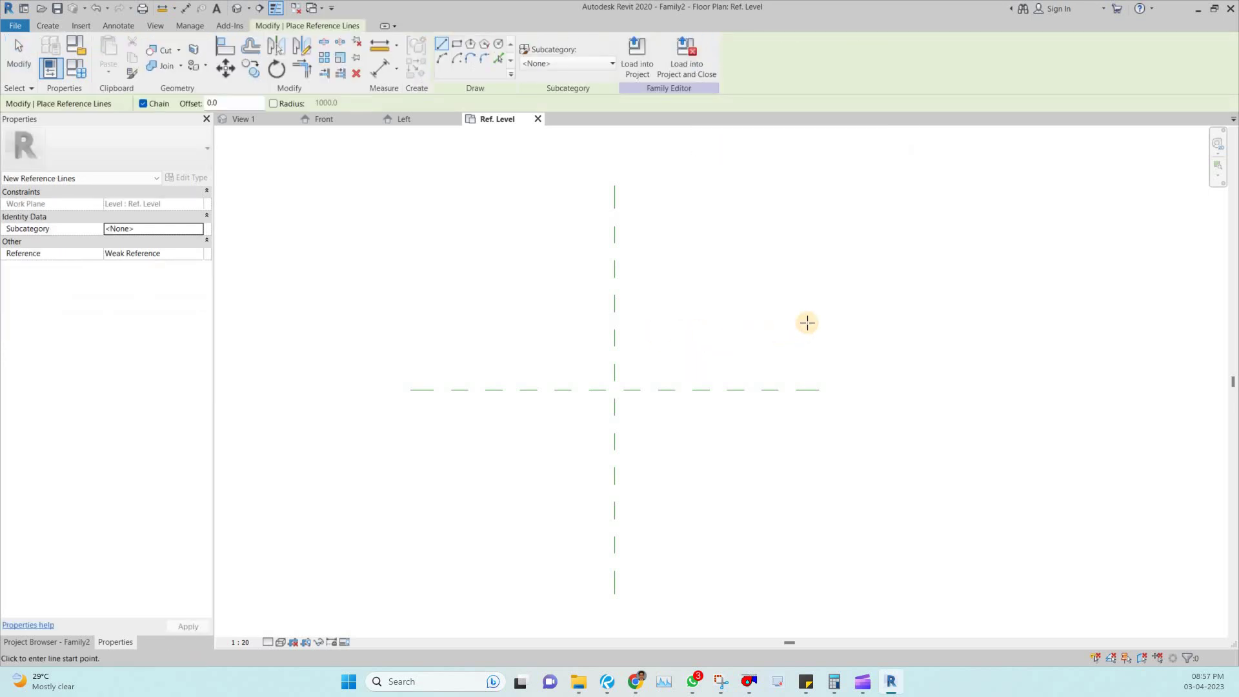
click(655, 331)
click(809, 331)
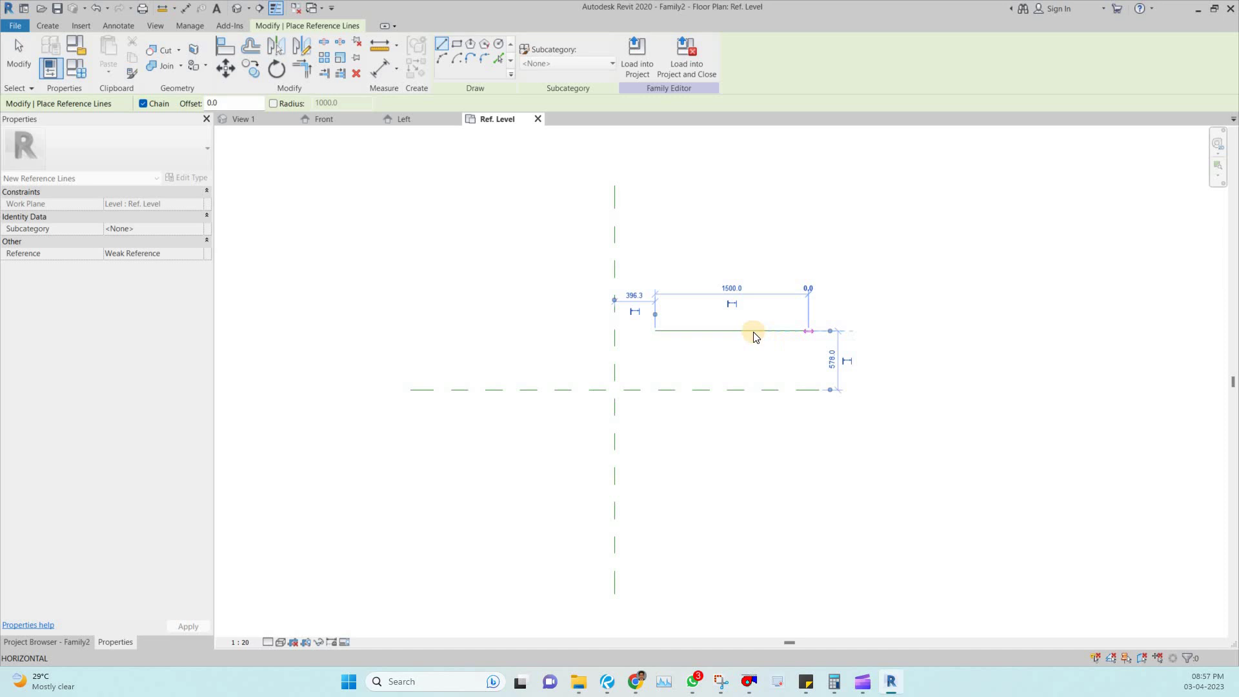
key(Escape)
key(Escape)
- Examine the end points of the new reference line and the ends of the Center (Front/Back) reference plane
click(753, 332)
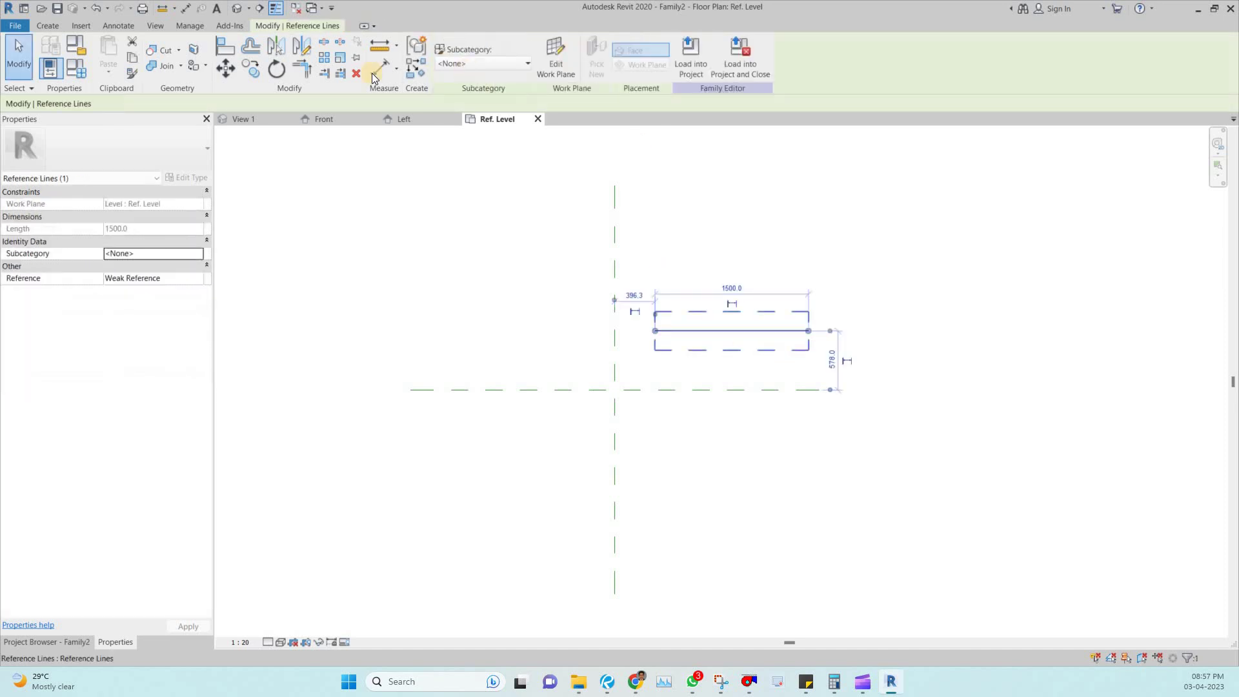
scroll(665, 326, up, 3)
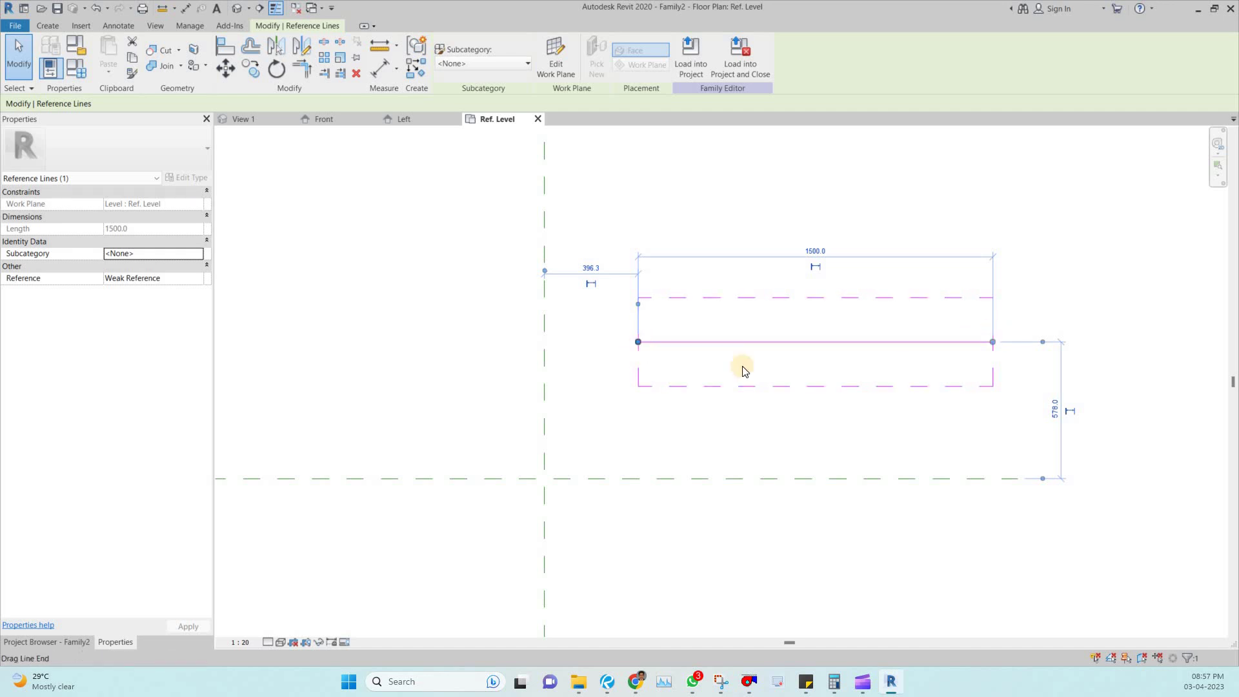
scroll(913, 399, down, 3)
click(906, 405)
click(678, 400)
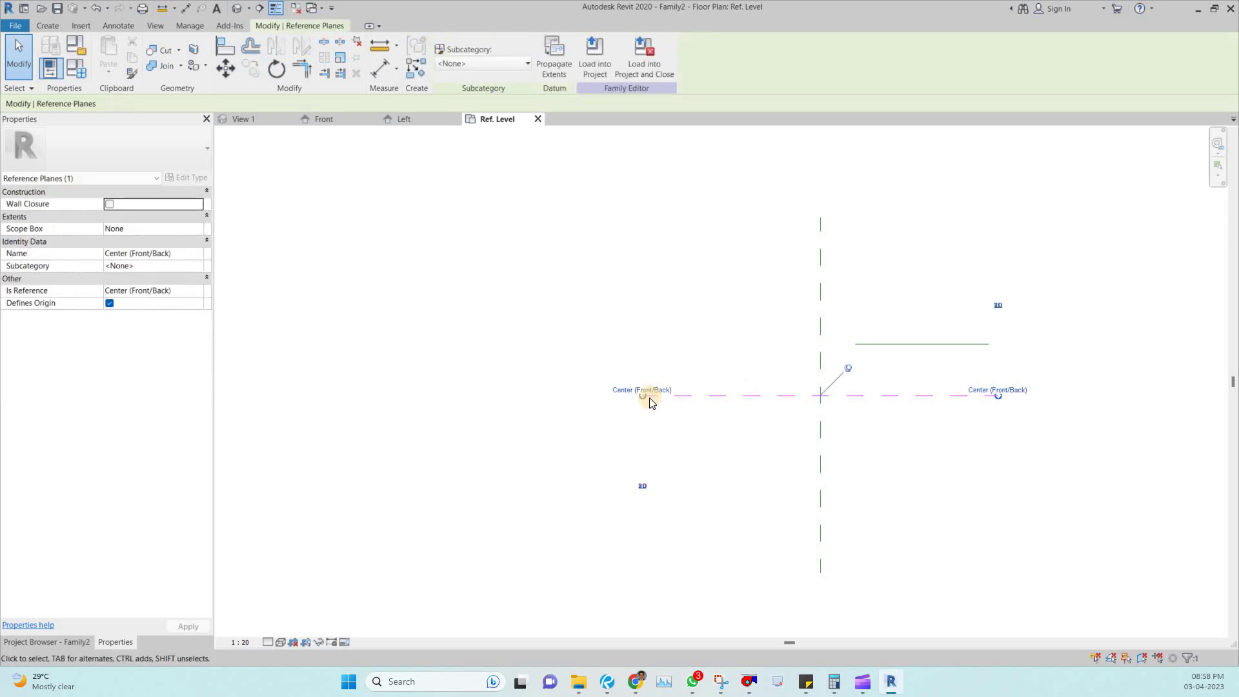
scroll(646, 406, up, 4)
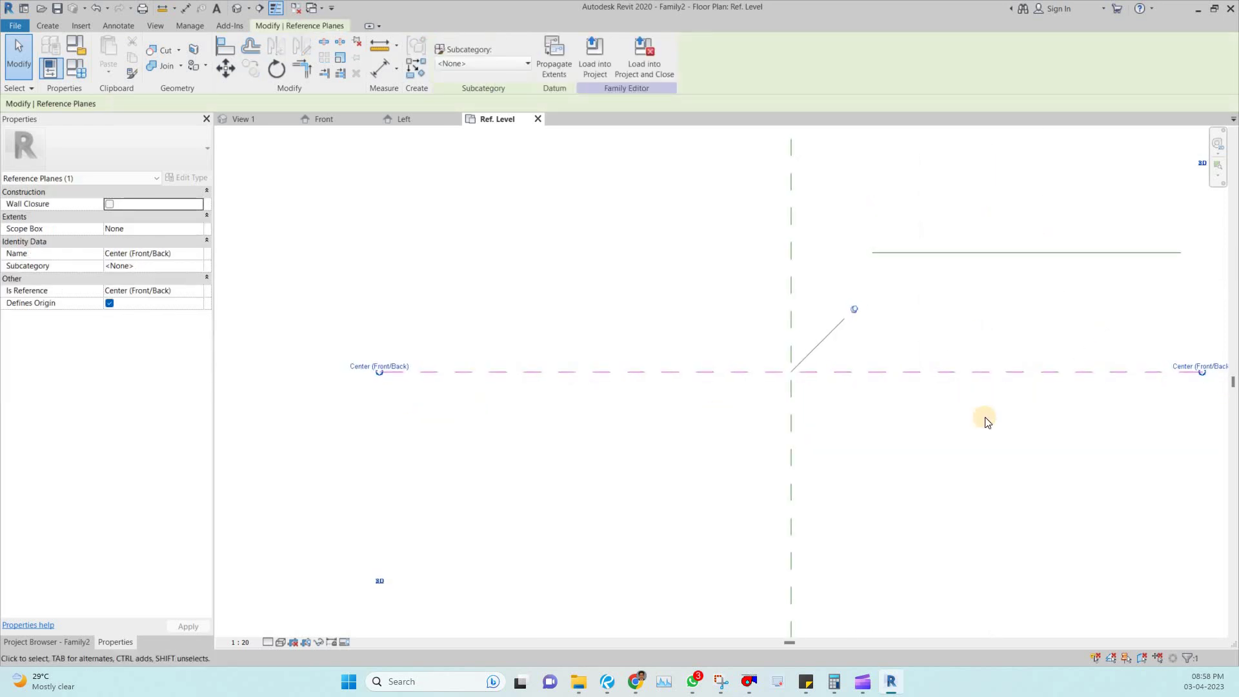
scroll(1029, 387, down, 2)
scroll(1014, 389, up, 4)
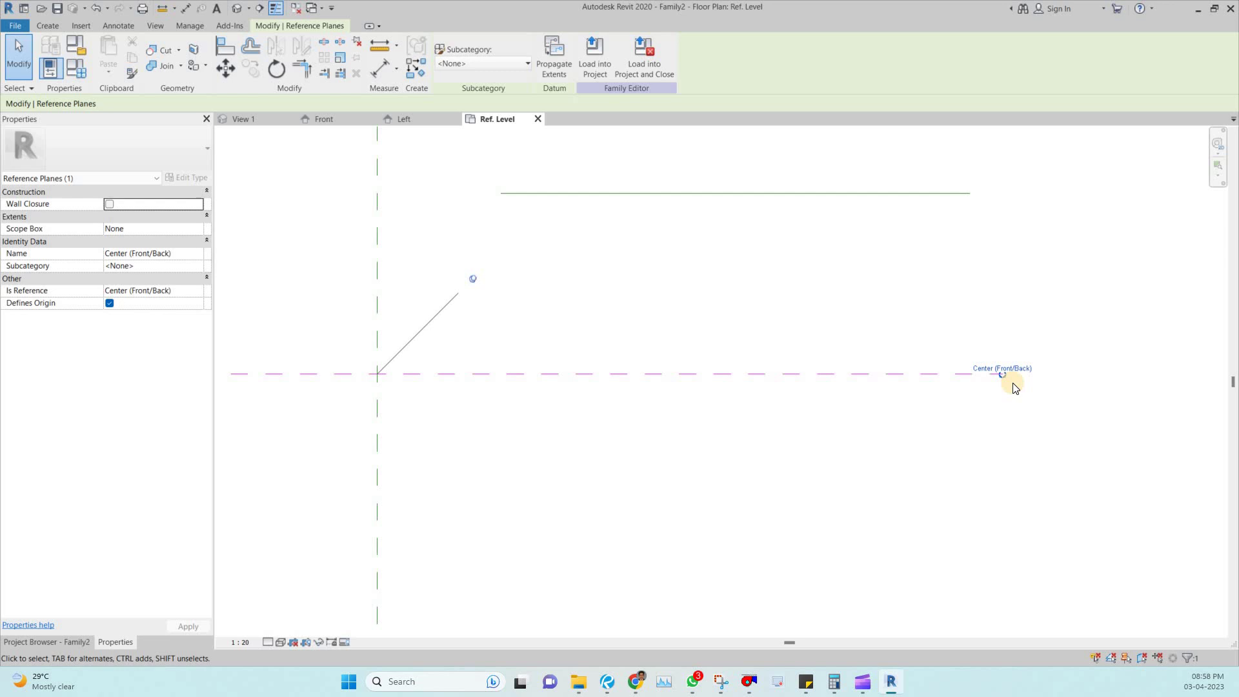
scroll(1013, 387, down, 3)
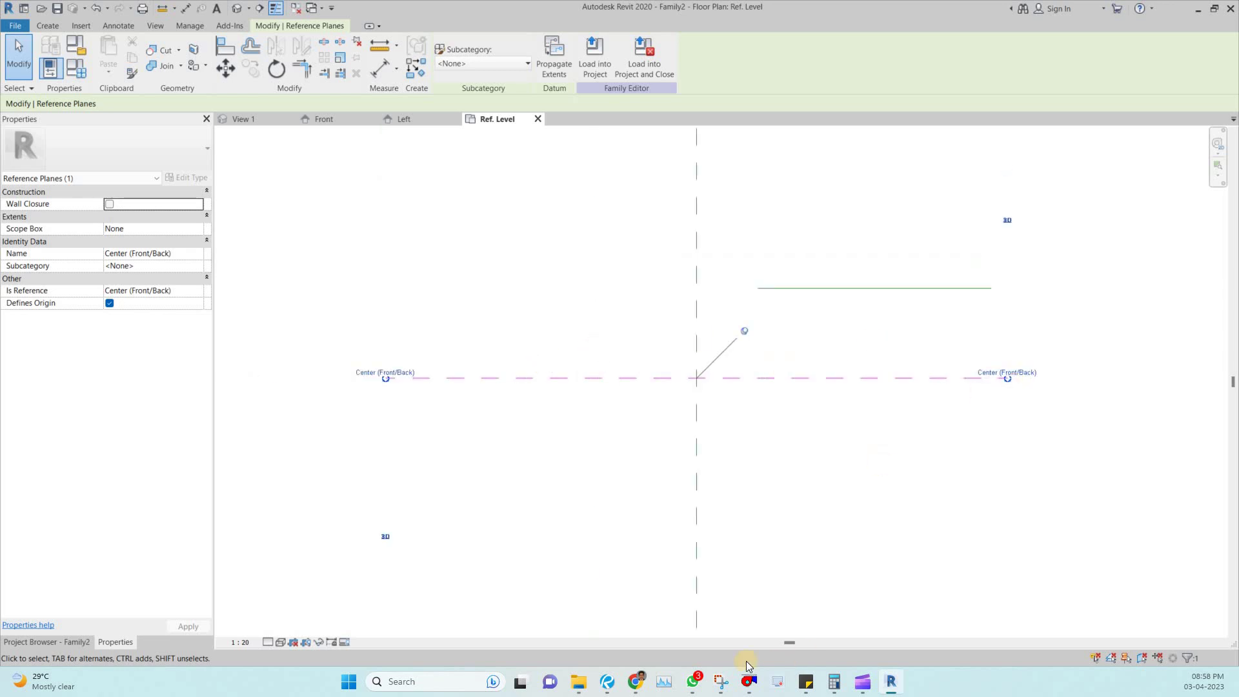
- Switch to the Miro board and read the row on where reference lines and reference planes can be drawn
click(638, 687)
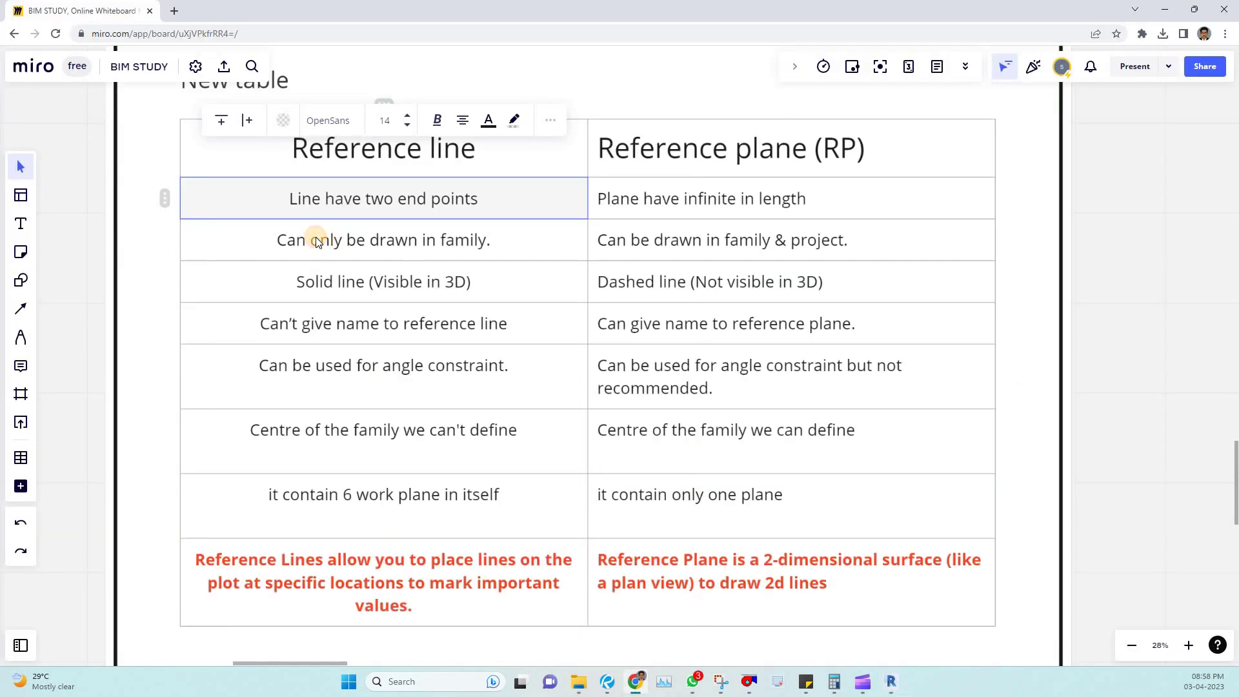
click(317, 242)
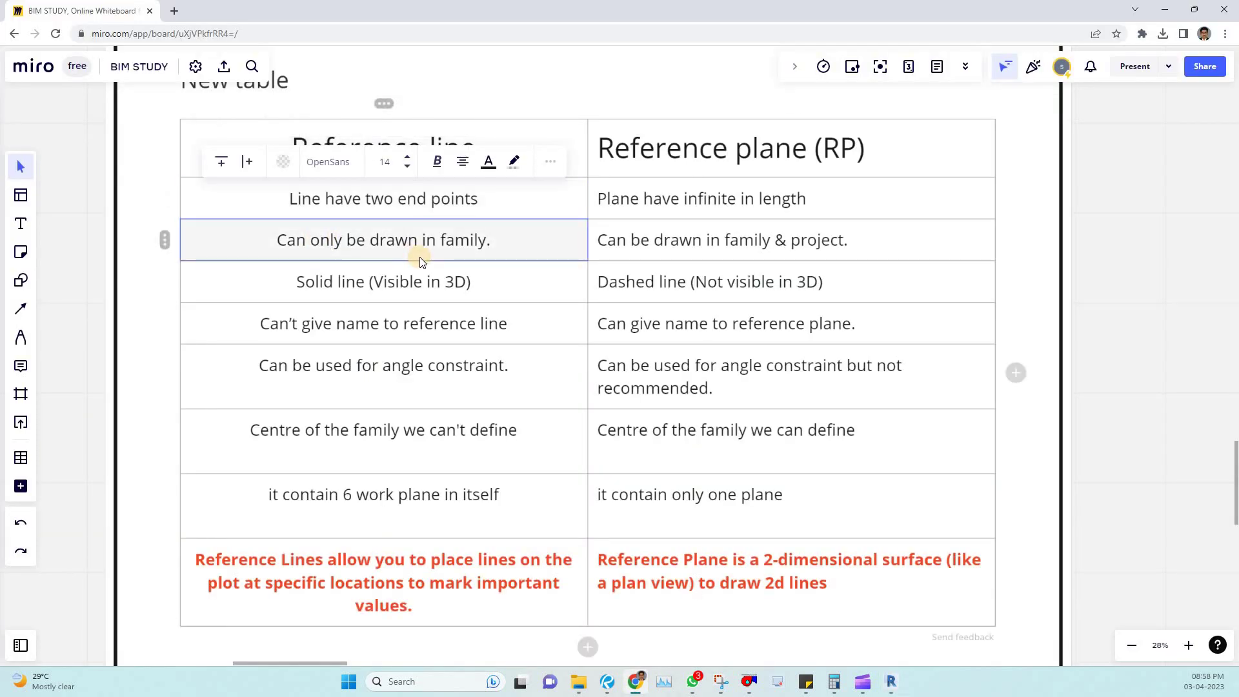
click(666, 250)
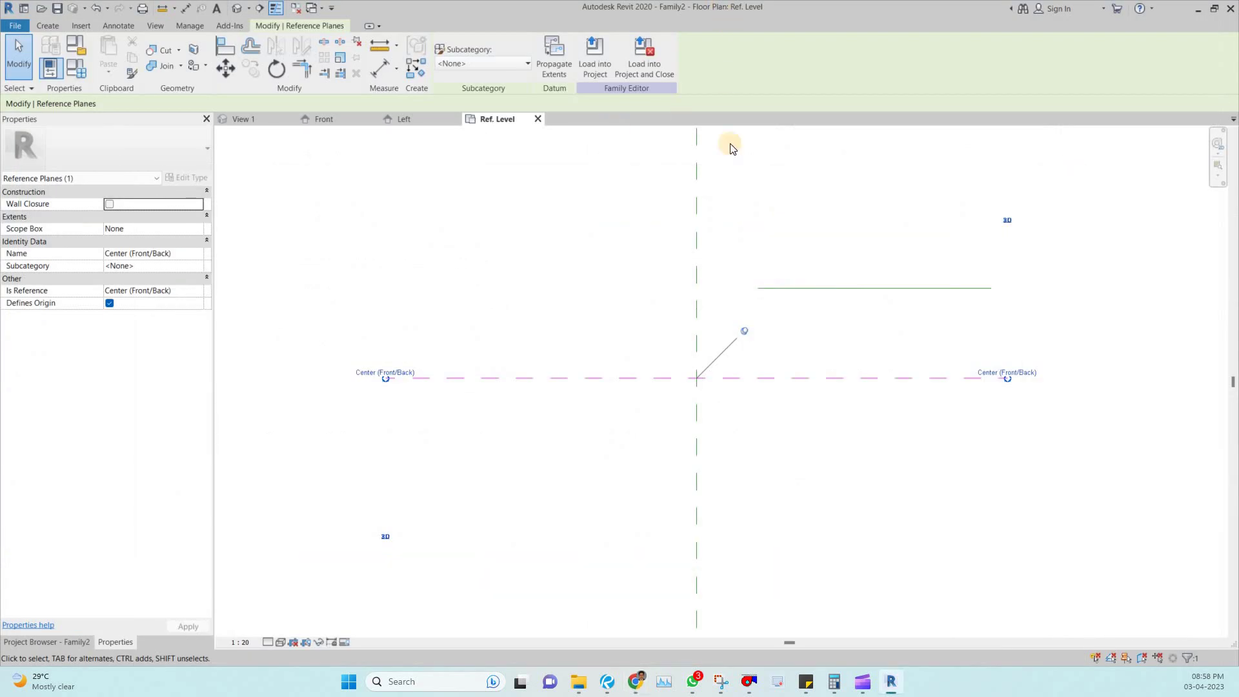
- Switch to Revit and compare the reference line with the Center (Front/Back) reference plane in the family
click(740, 310)
click(775, 290)
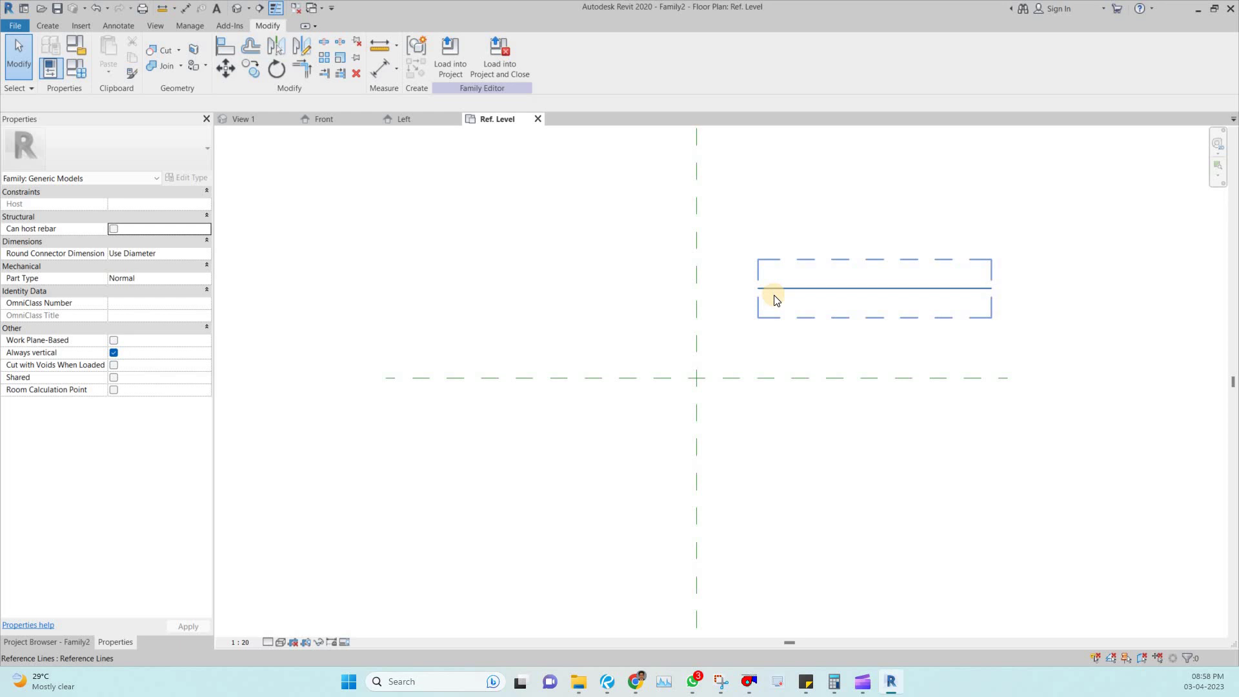
click(756, 395)
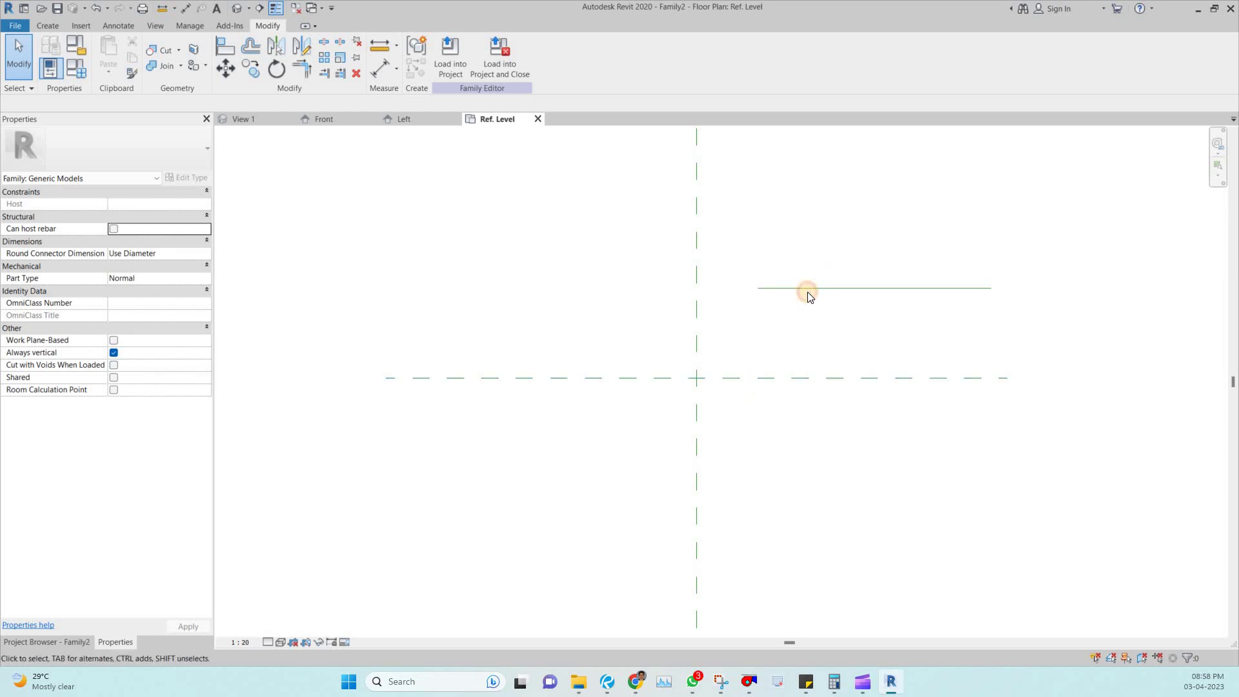
click(807, 290)
click(789, 379)
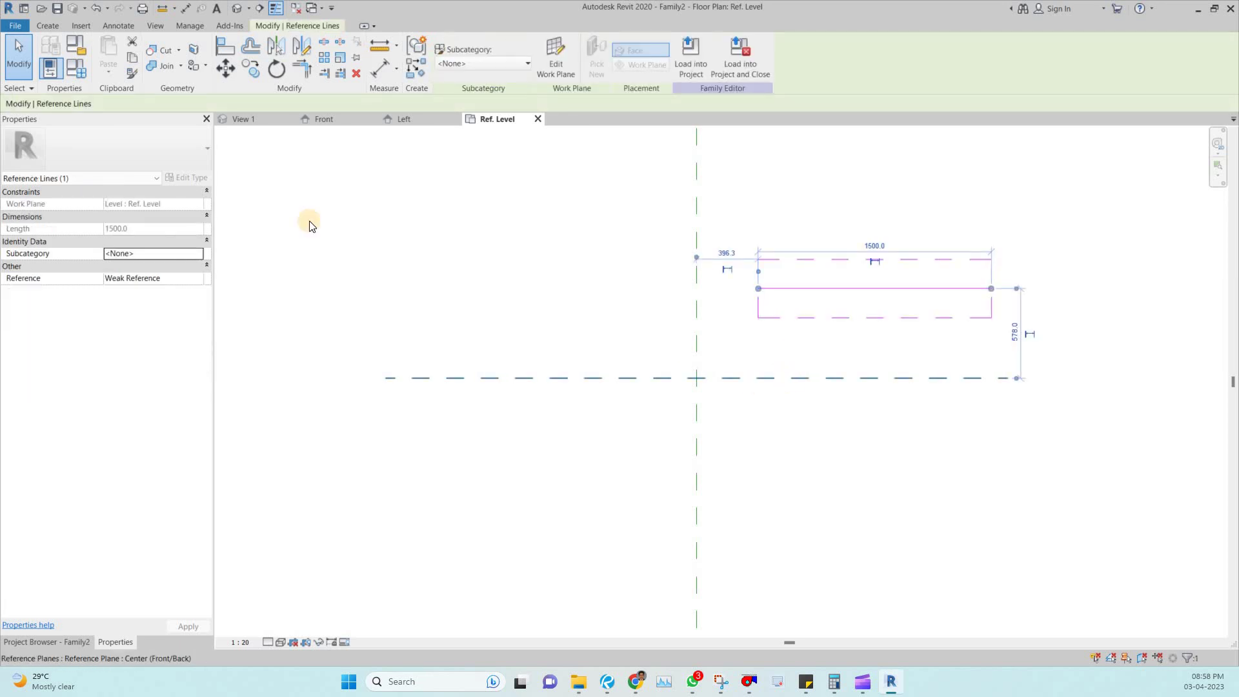
- Create a new Revit project from a project template
click(14, 25)
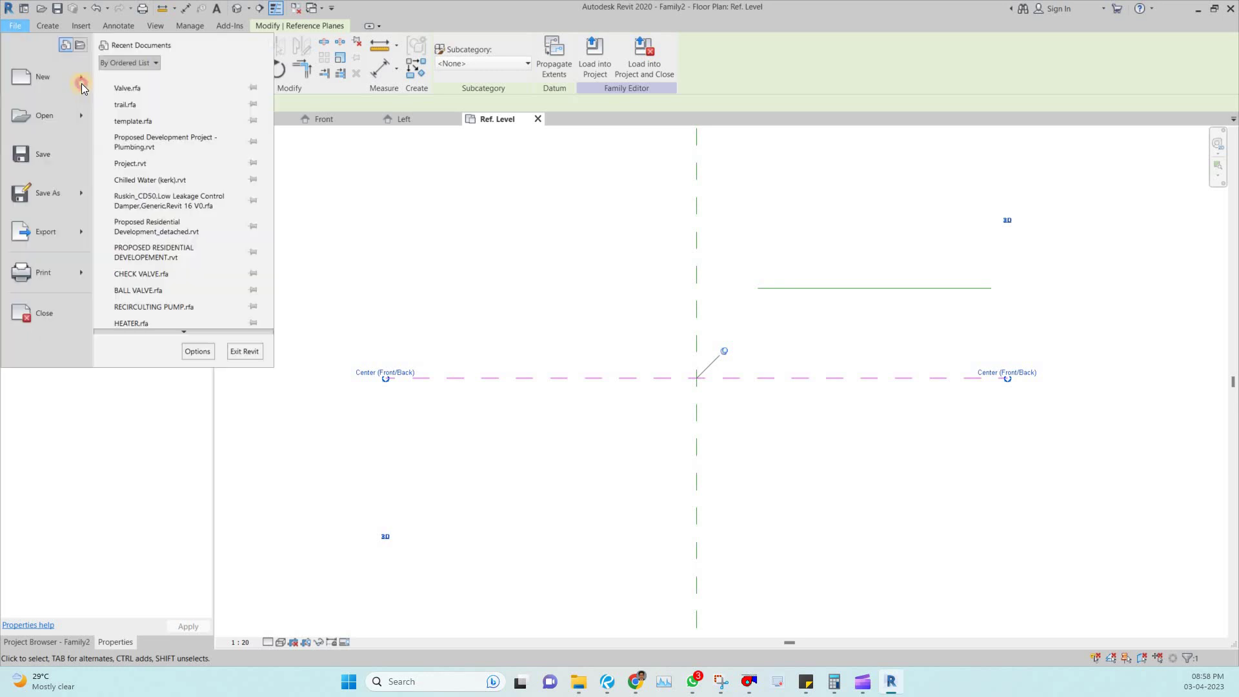
mouse_move(65, 76)
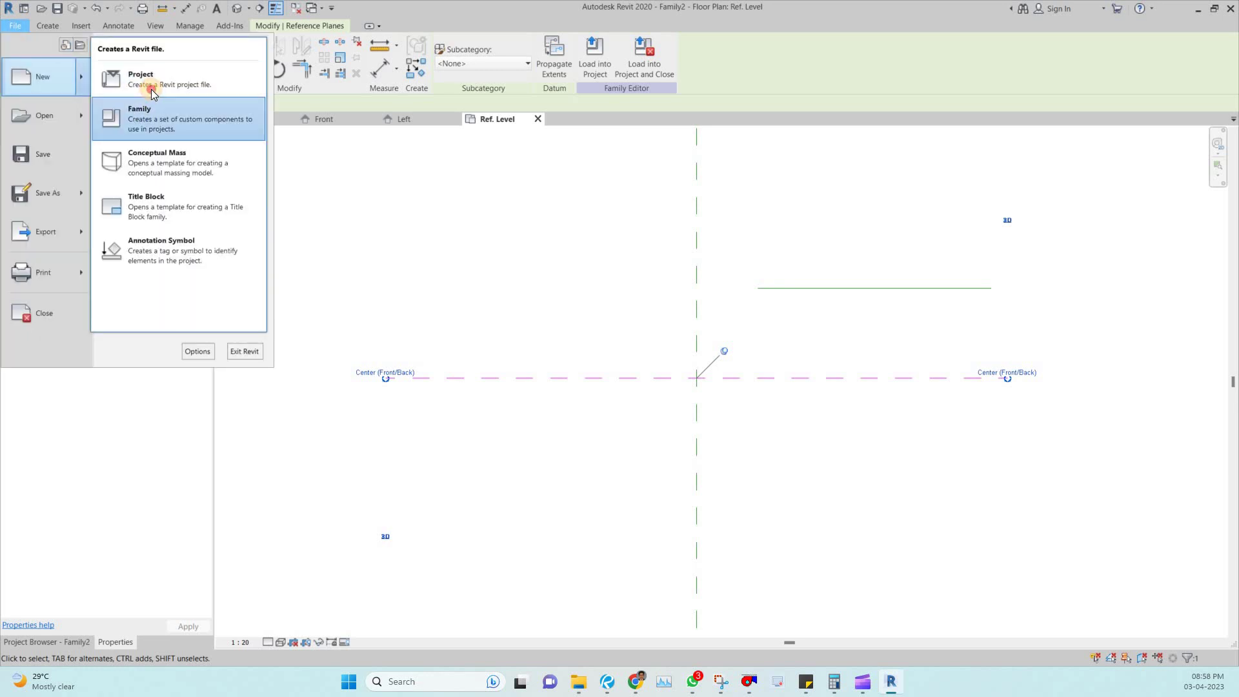
click(152, 87)
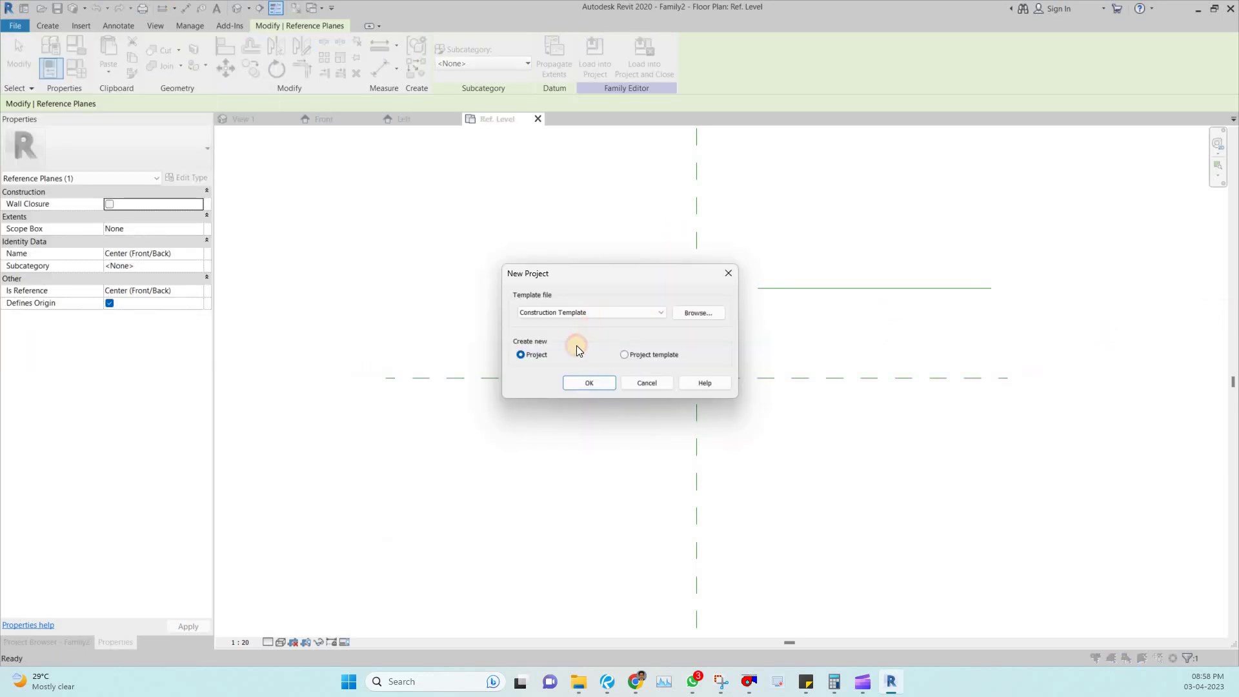
click(584, 314)
click(575, 357)
click(590, 383)
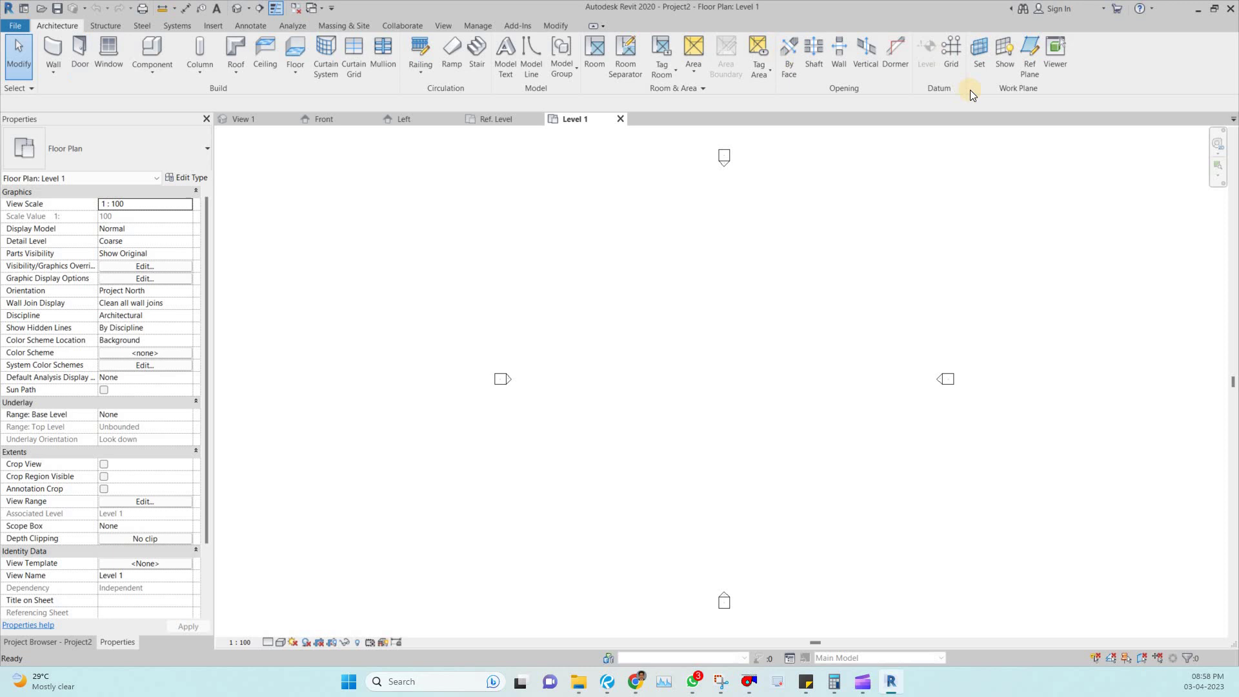
- Draw a horizontal reference plane between the elevation markers in the Level 1 floor plan
click(1031, 51)
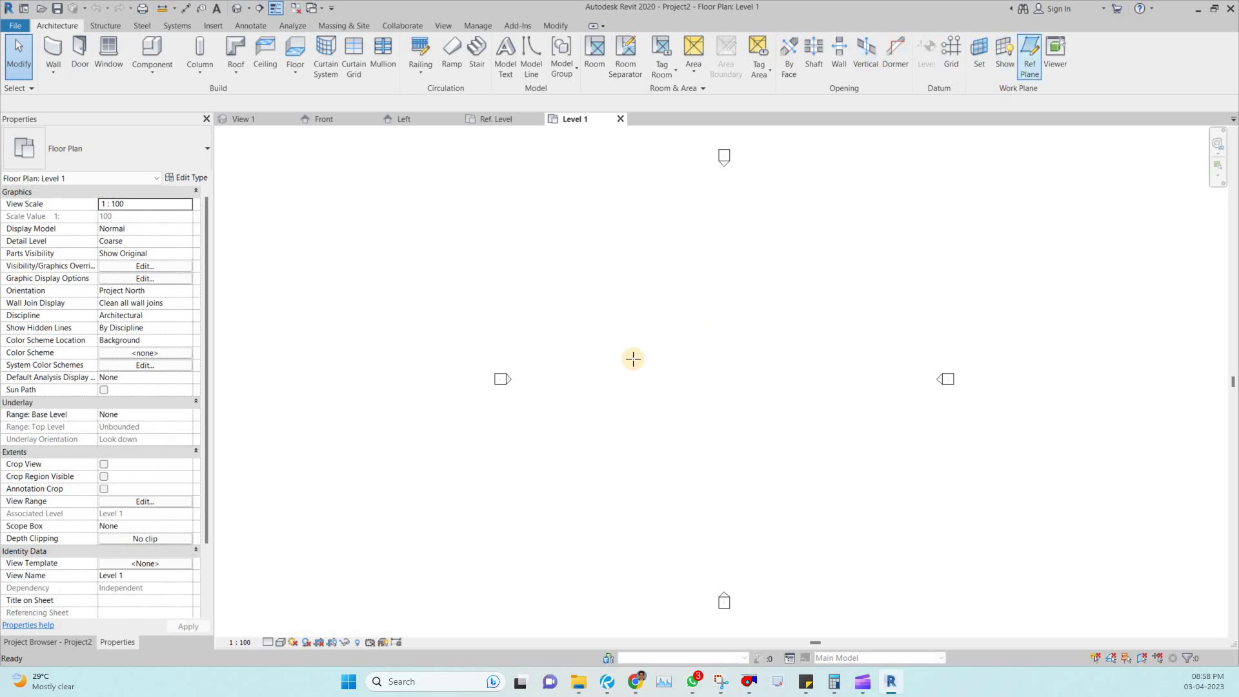
click(633, 359)
click(844, 362)
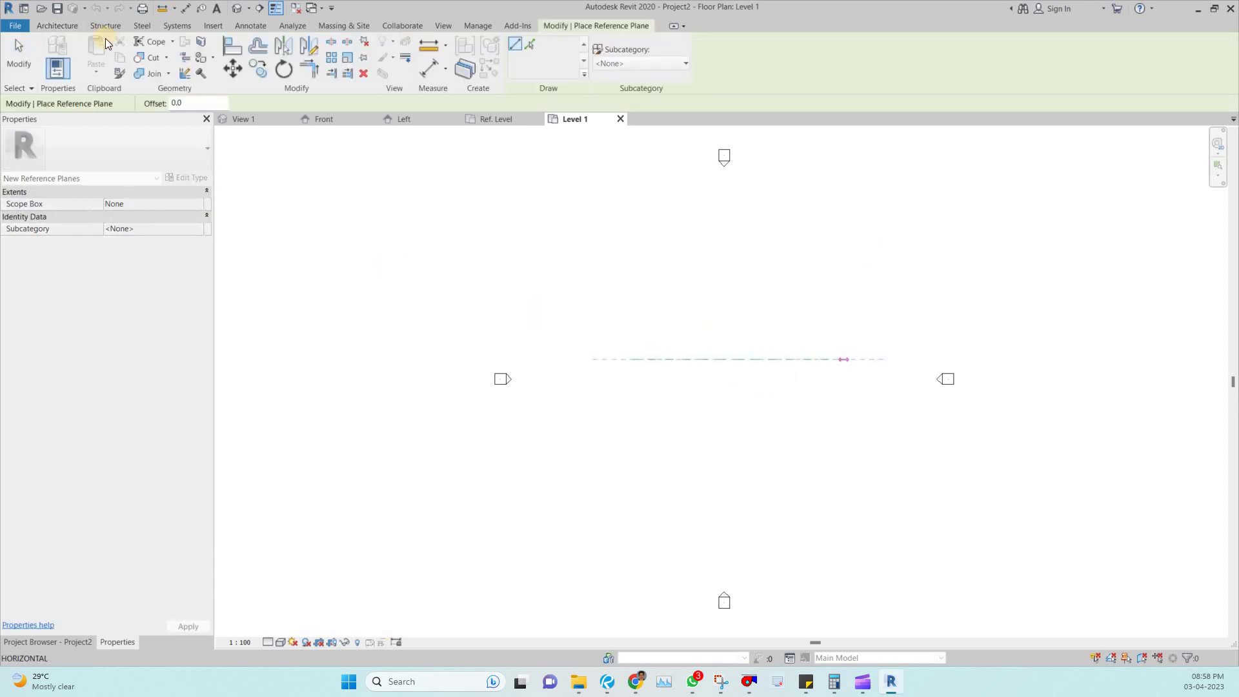
key(Escape)
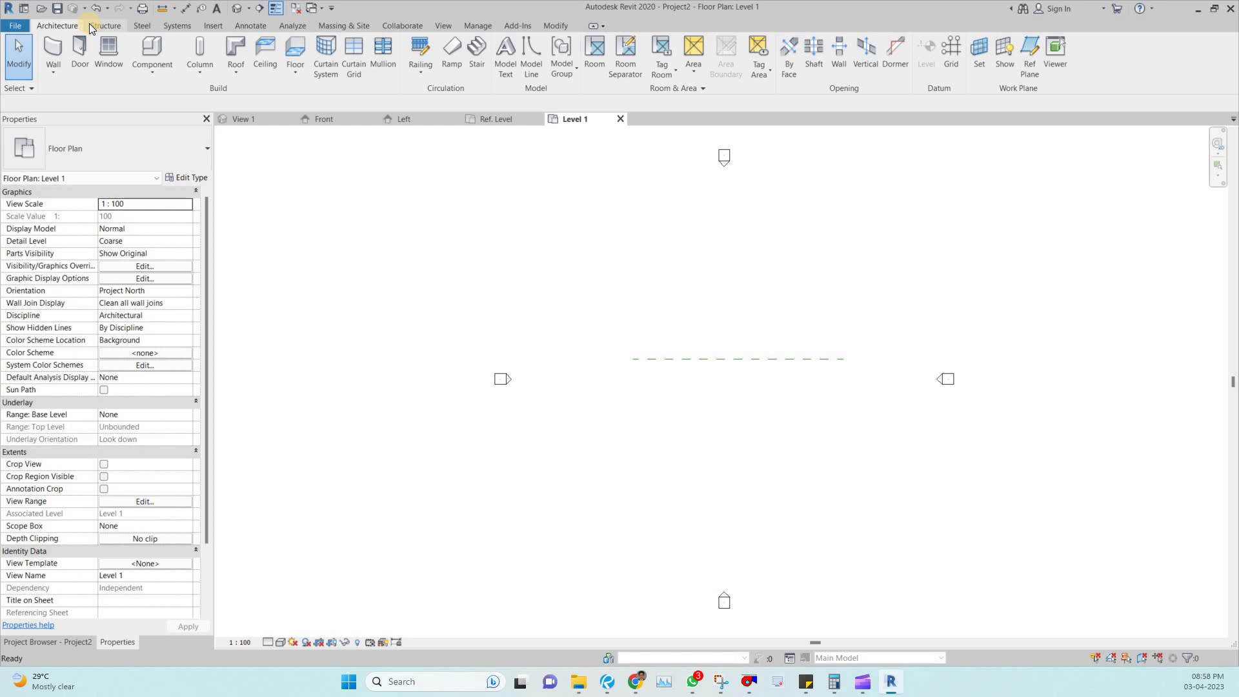
click(517, 582)
click(636, 620)
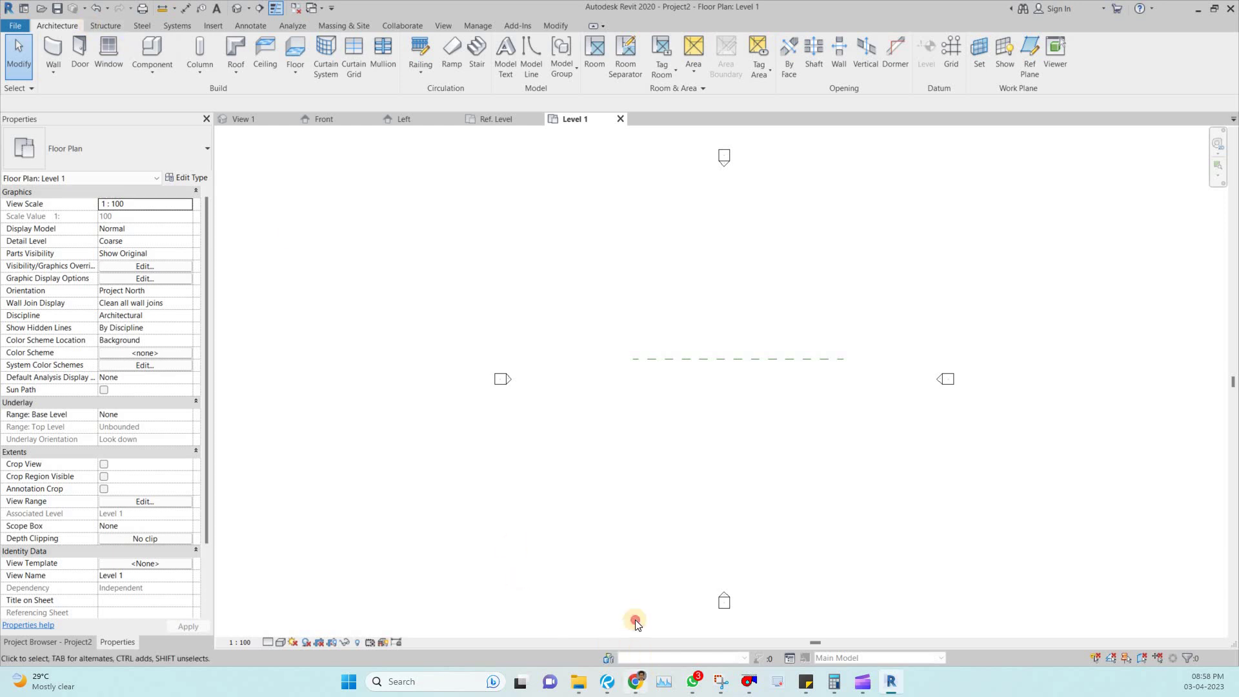
- Switch to the Miro board and read the table rows on where each can be drawn and how each appears in 3D
click(635, 682)
click(359, 240)
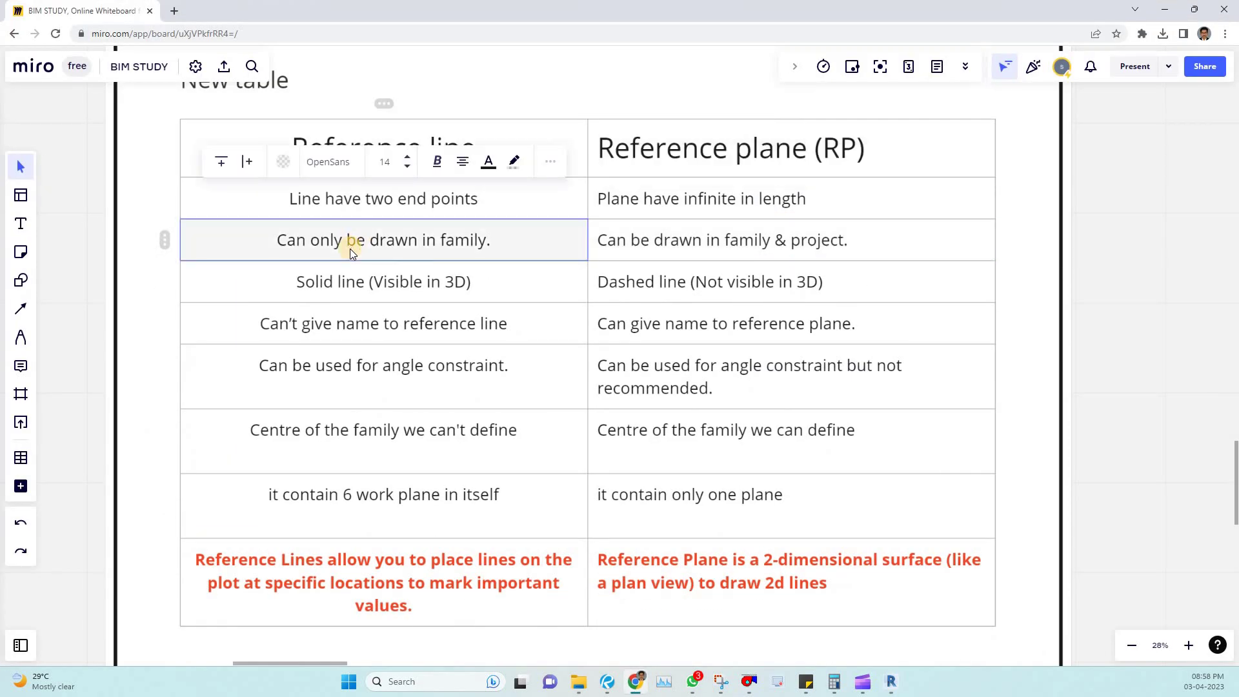
click(436, 148)
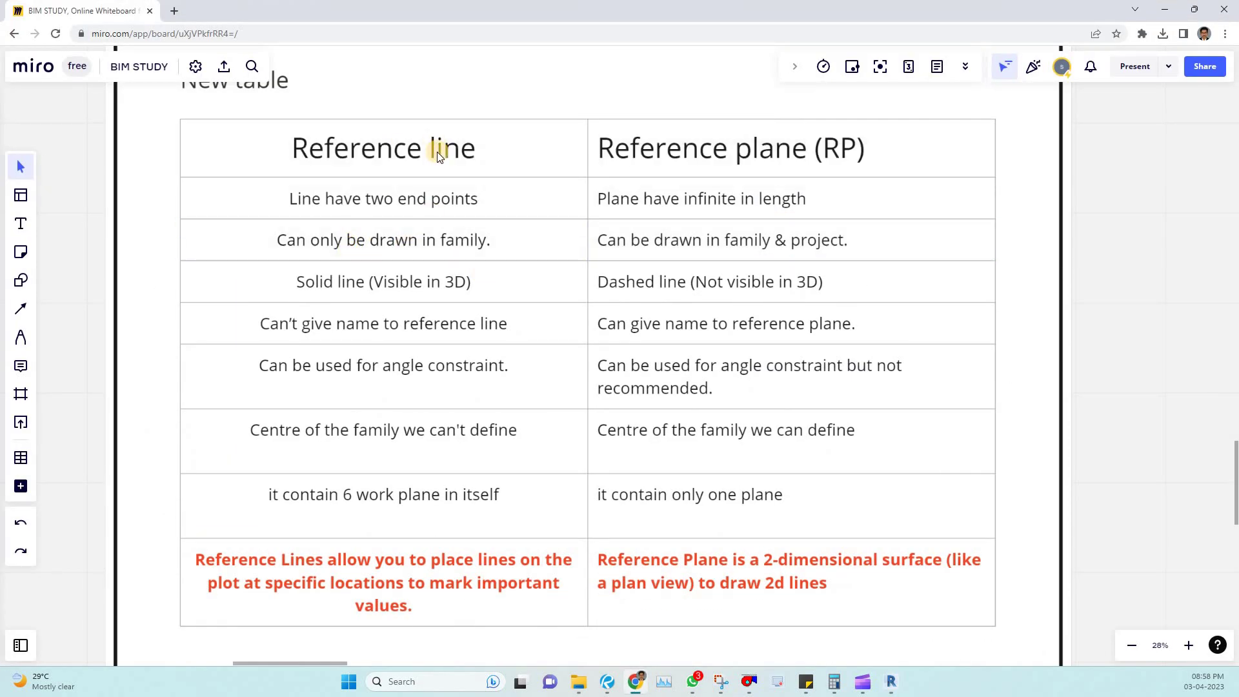
click(420, 241)
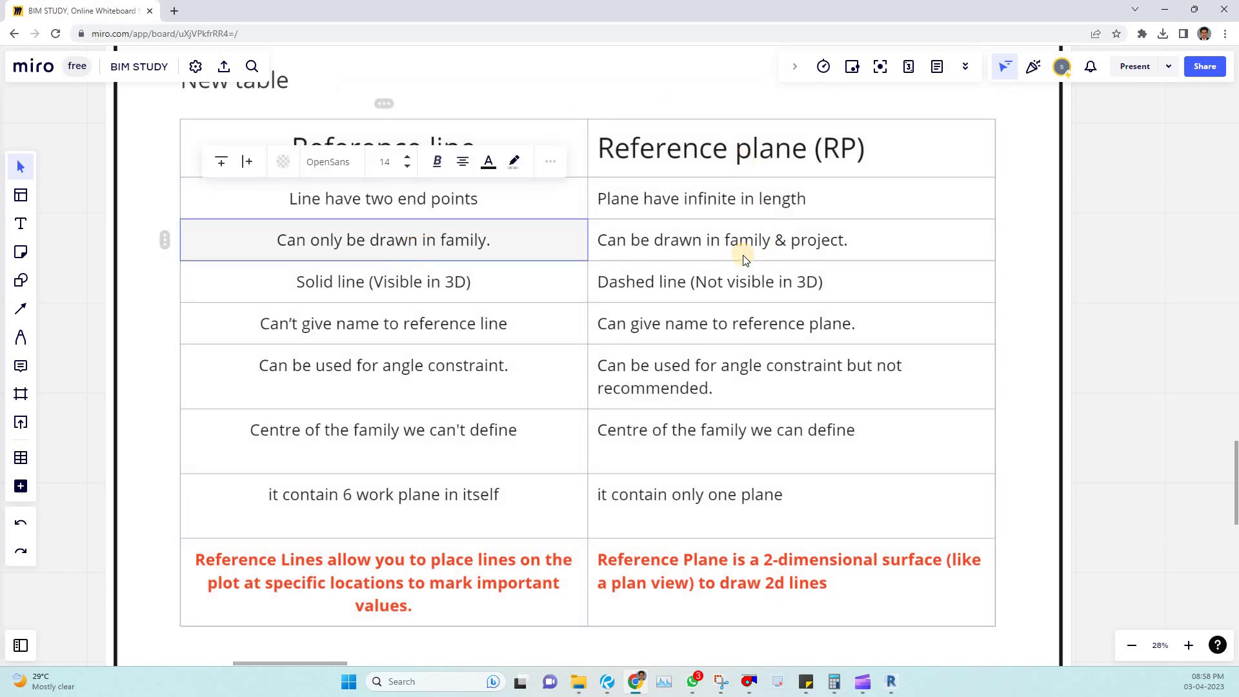
click(744, 258)
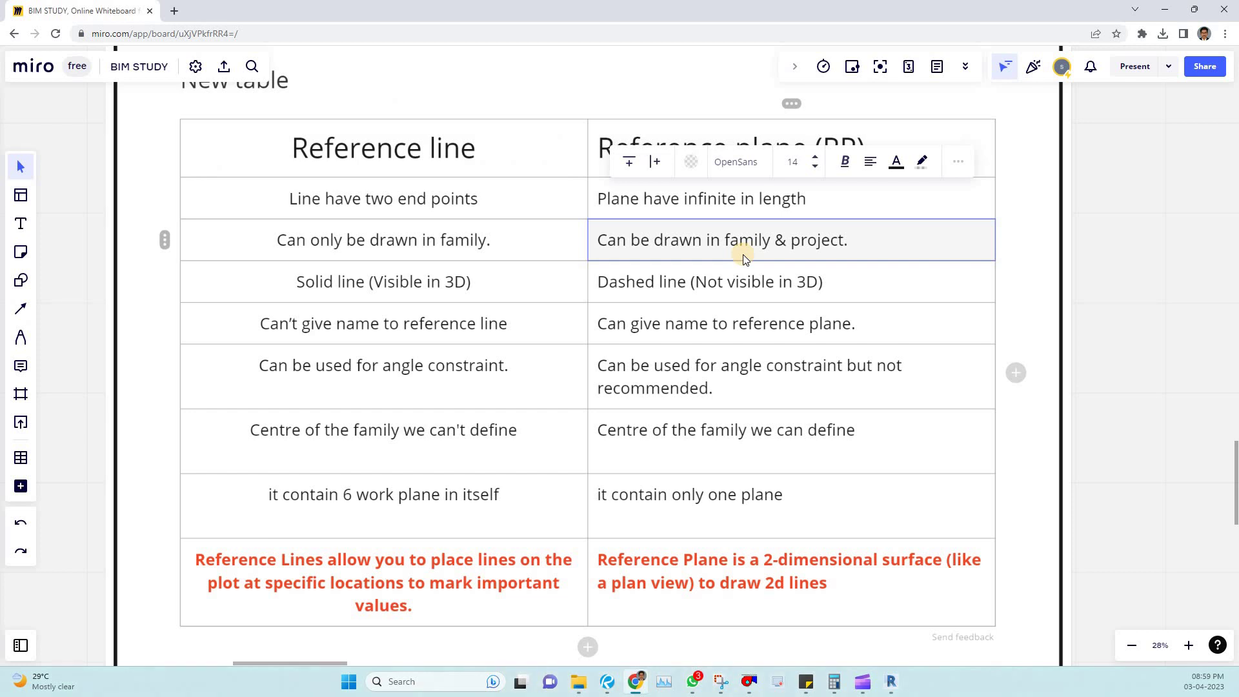
click(478, 285)
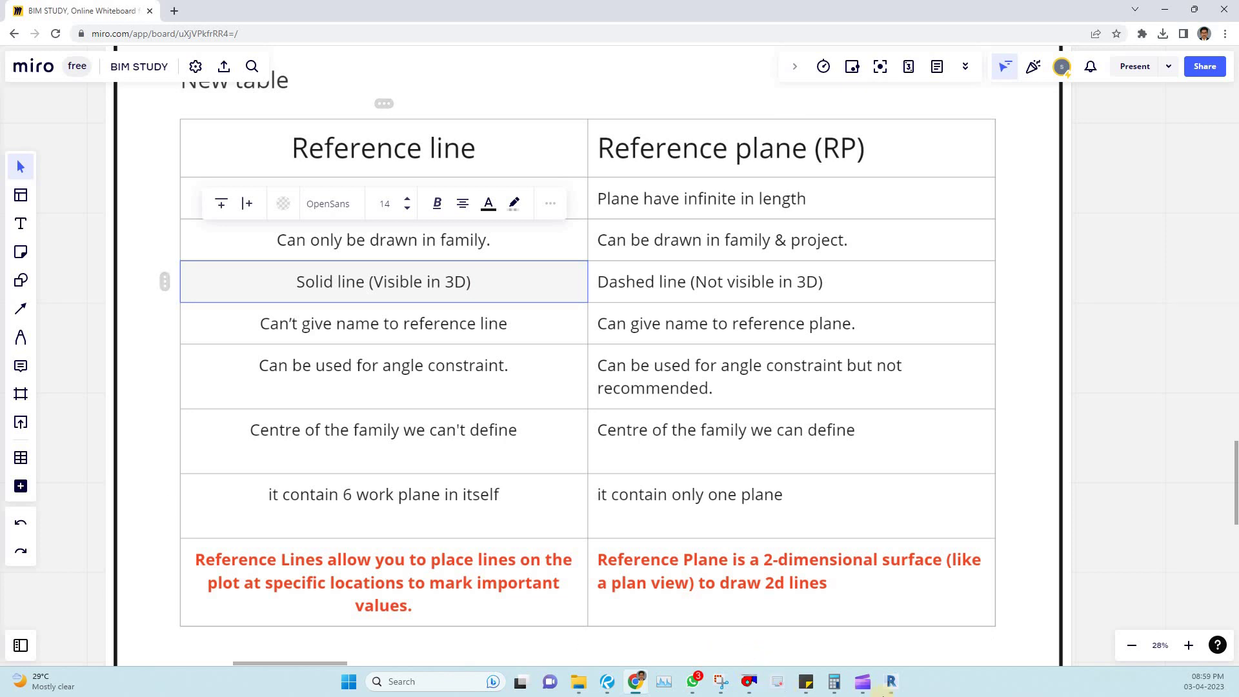
- Switch to Revit and compare the line styles of the reference line and the center reference planes in the family's Ref. Level plan
click(891, 682)
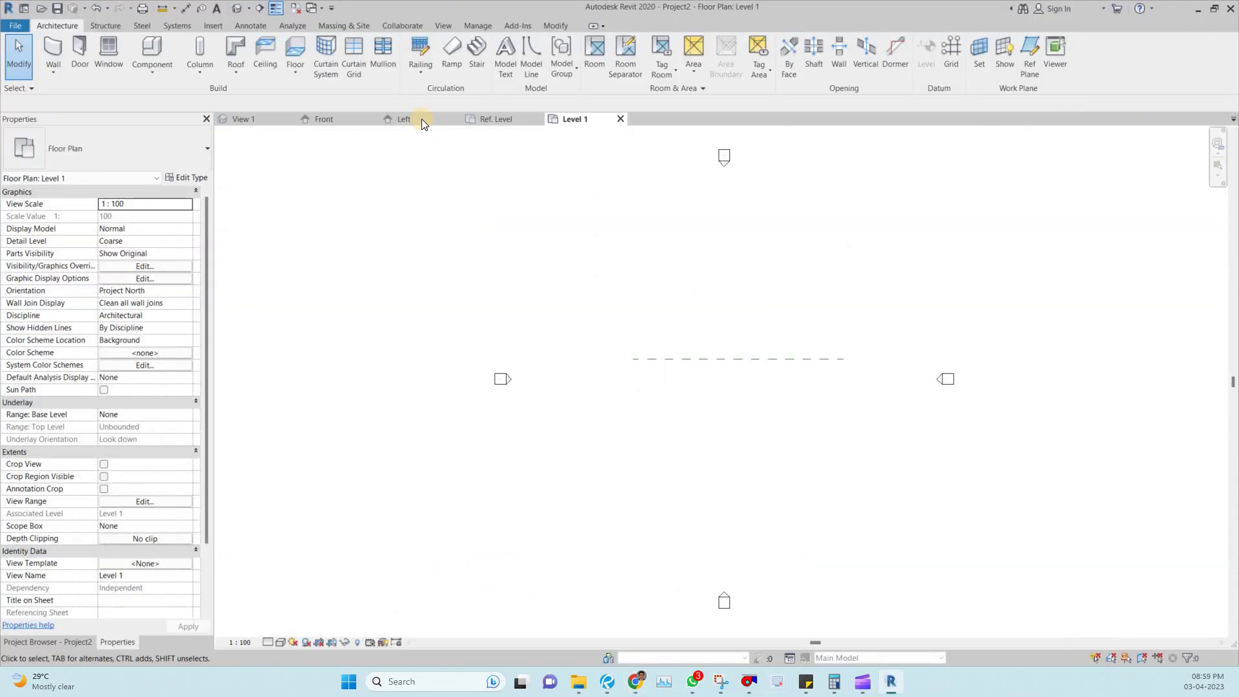
click(492, 120)
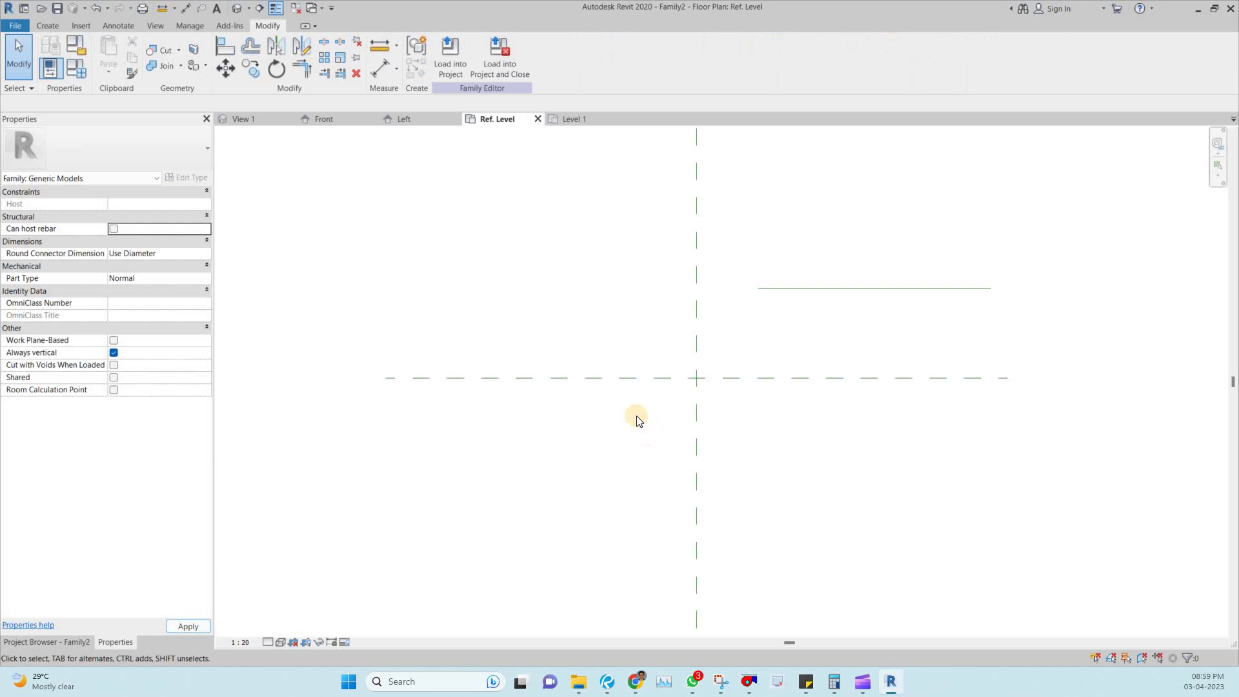
middle_drag(609, 512, 608, 508)
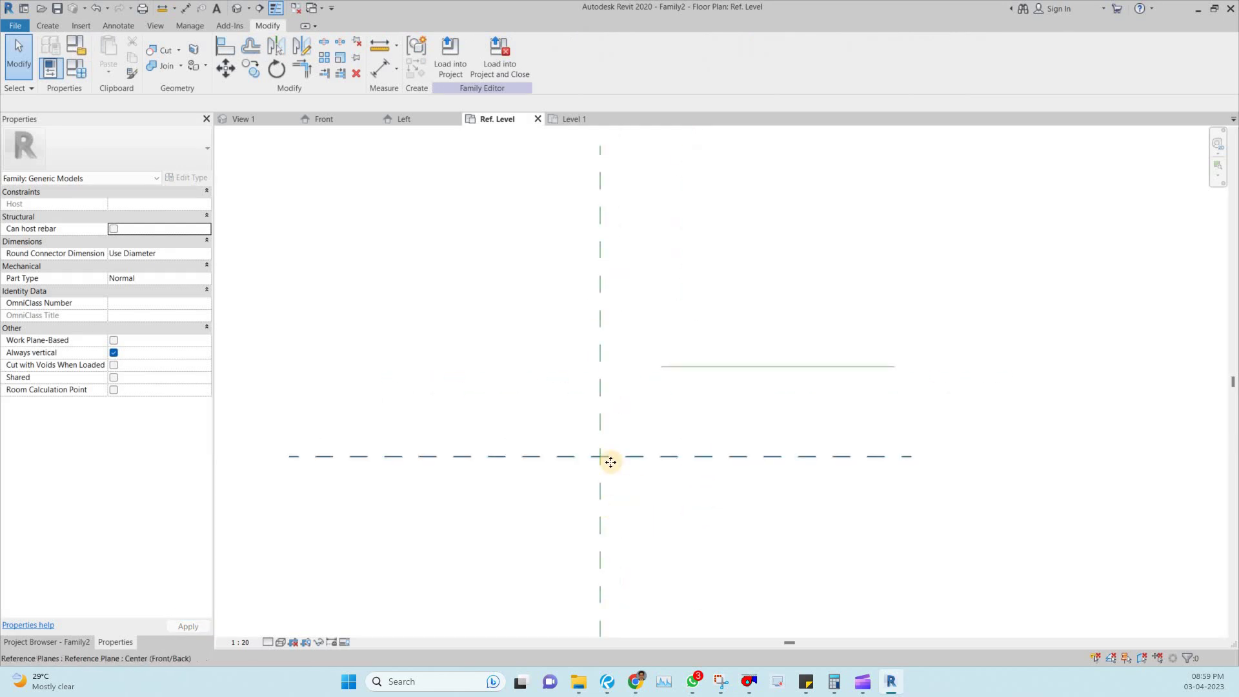
click(710, 456)
click(767, 367)
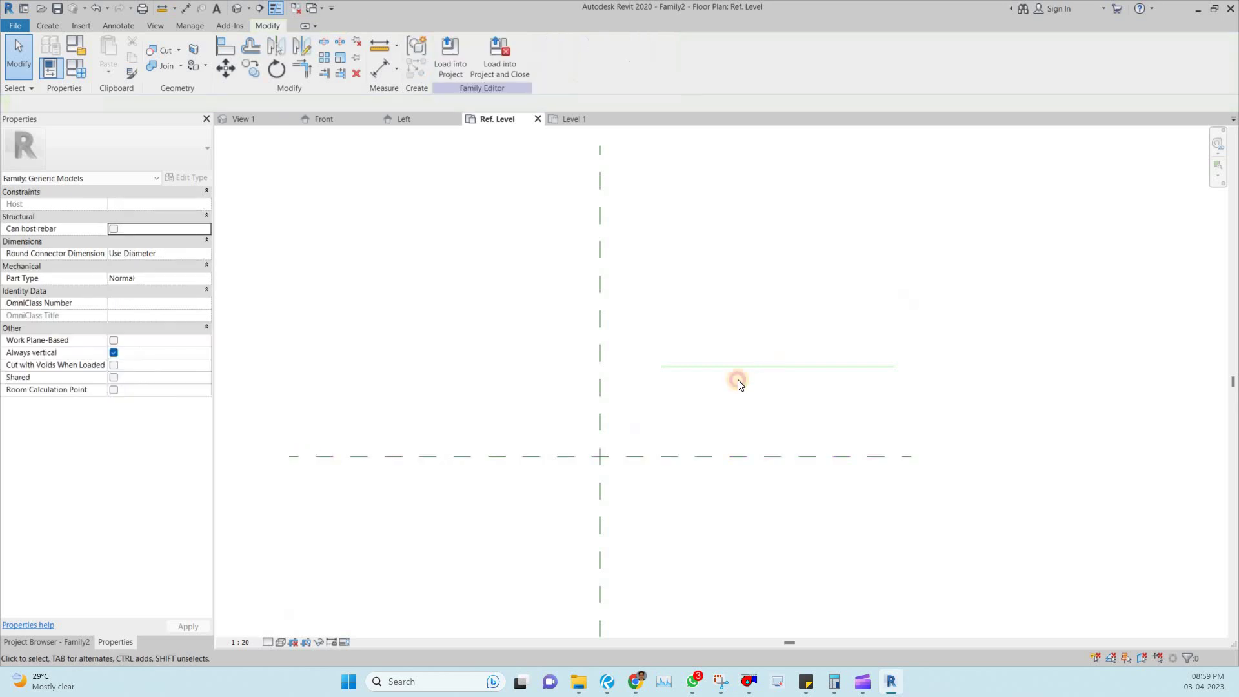
key(Escape)
click(793, 385)
drag(728, 300, 570, 484)
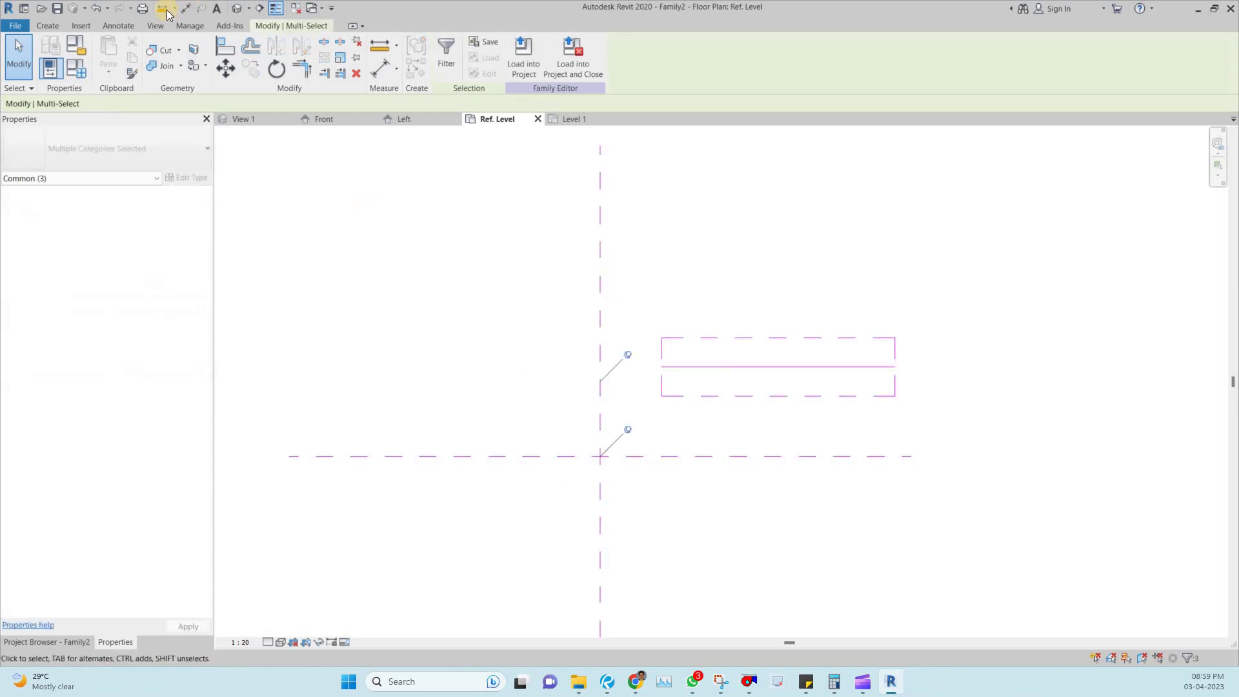
- Inspect the reference line in the family's 3D view and the reference planes in the Left elevation
key(3)
key(d)
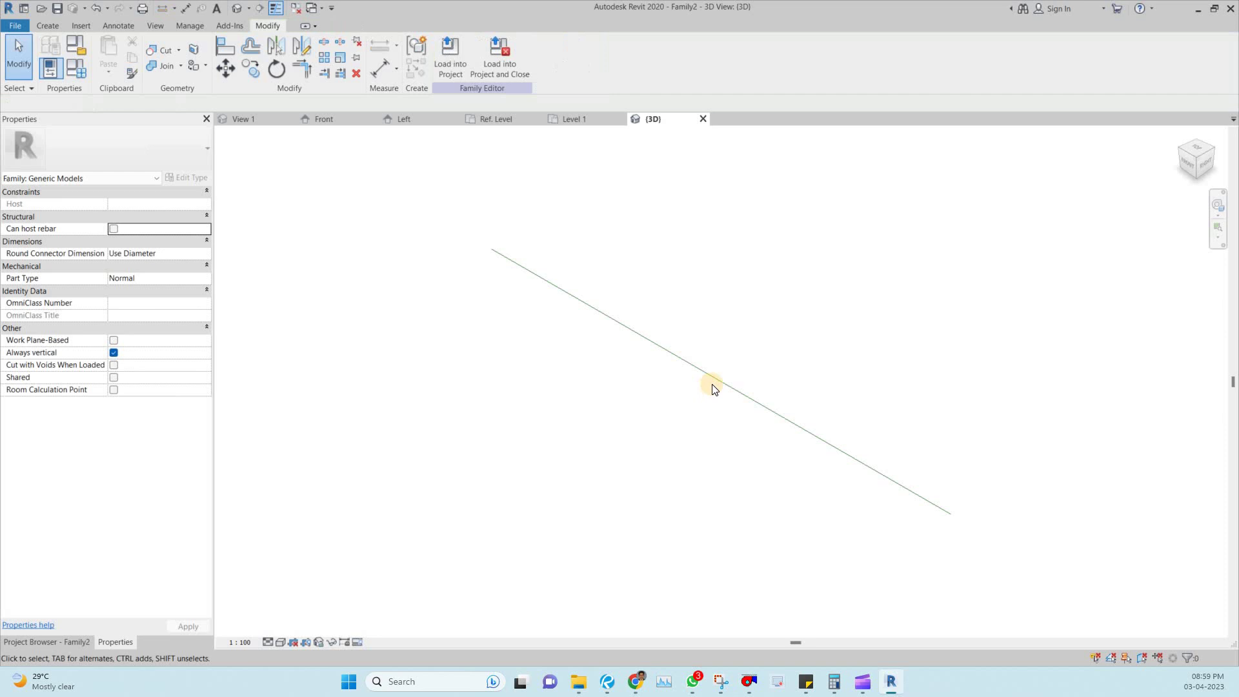
click(655, 337)
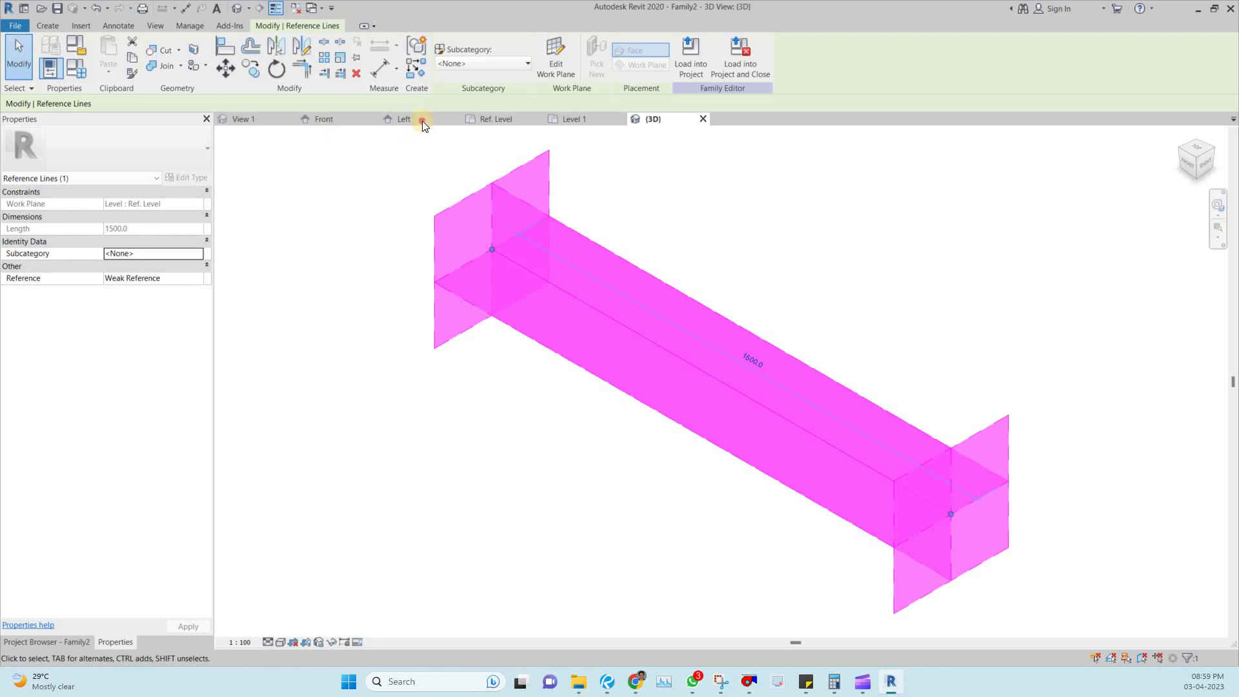
click(404, 118)
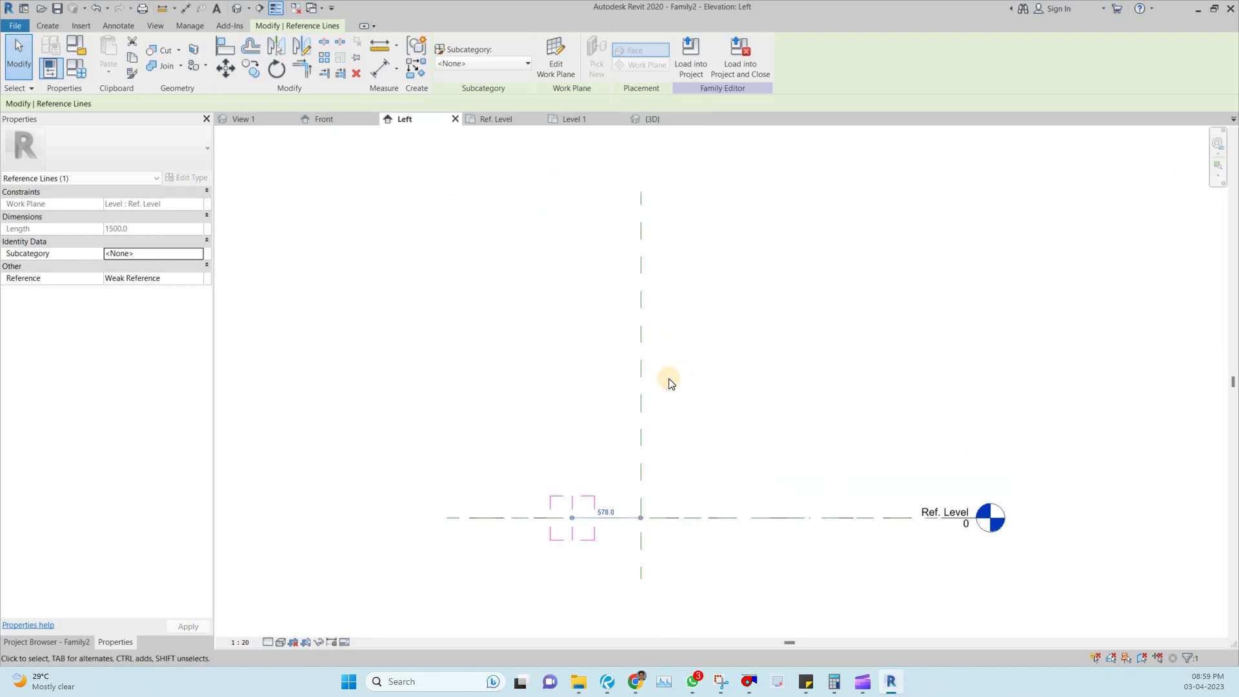
click(542, 168)
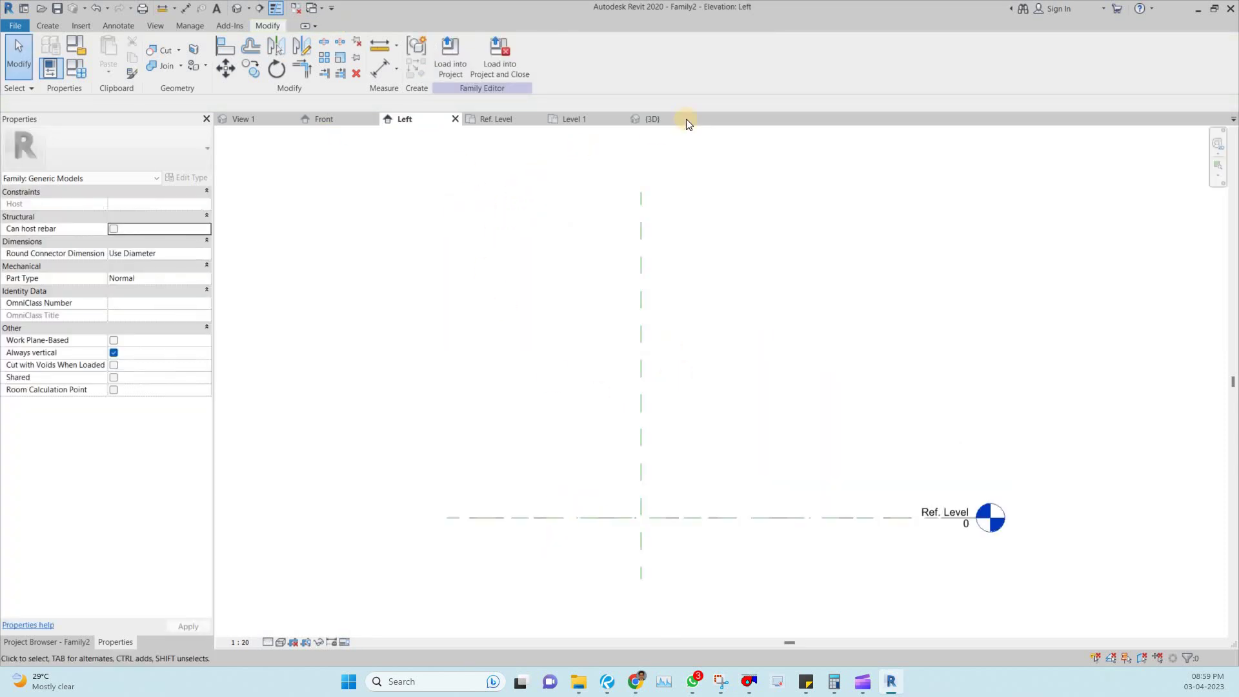
- Return to the family's 3D view and display the active work plane around the reference line
click(653, 119)
scroll(745, 293, down, 3)
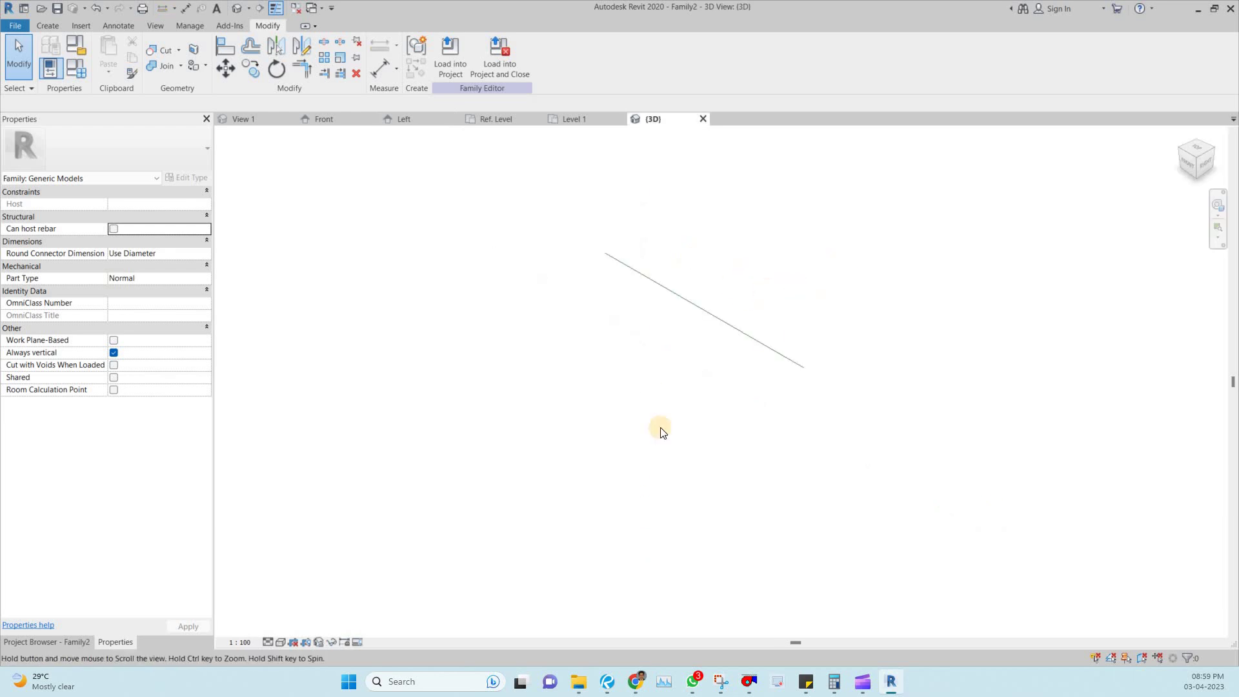
middle_drag(660, 428, 656, 453)
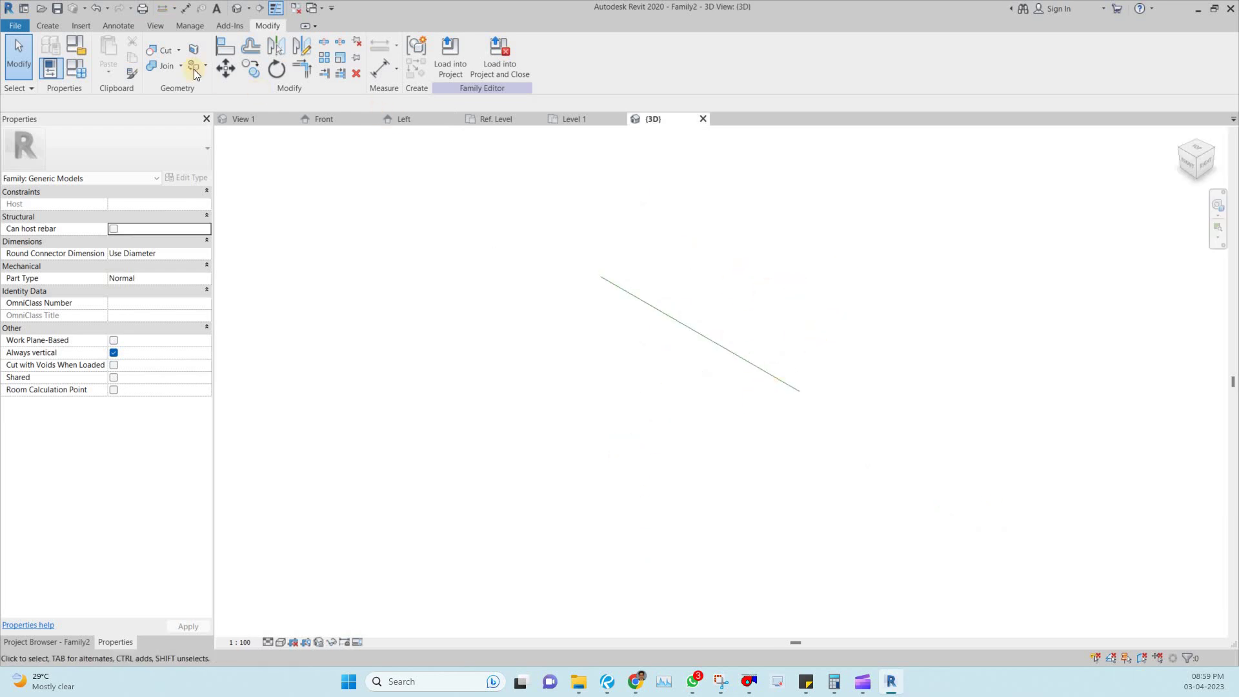
click(62, 28)
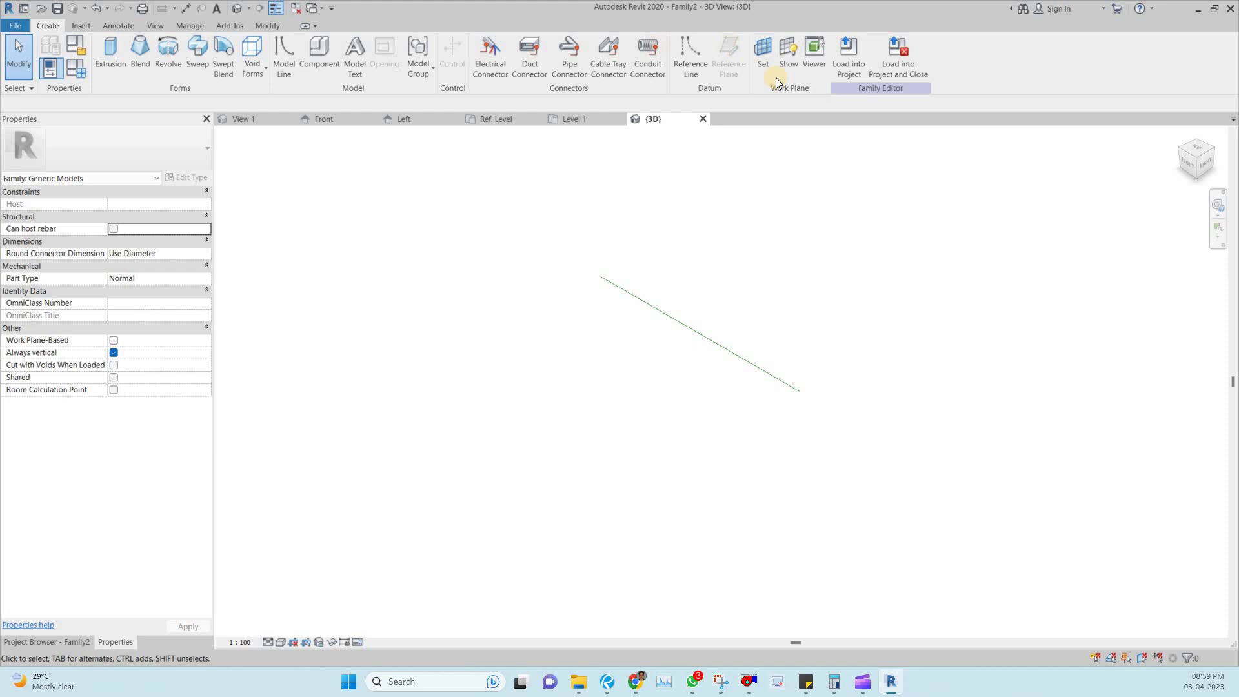
click(791, 65)
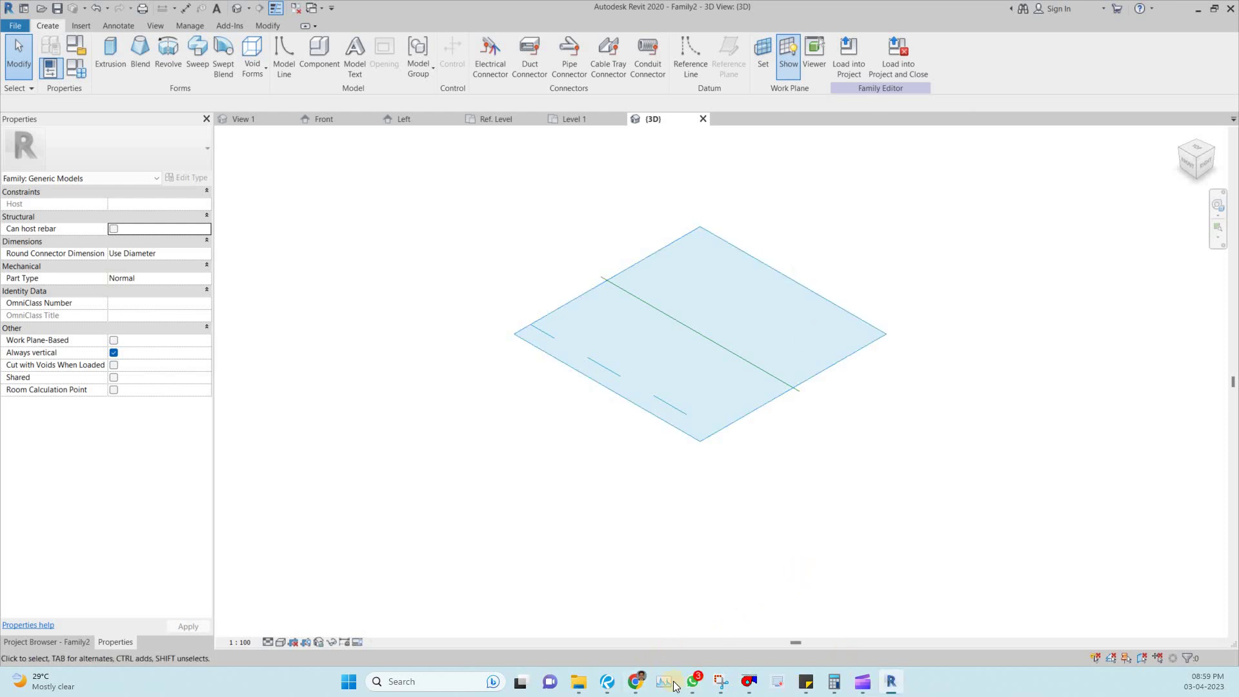
- Switch to the Miro board and read the row on using reference lines and planes for angle constraints
click(636, 682)
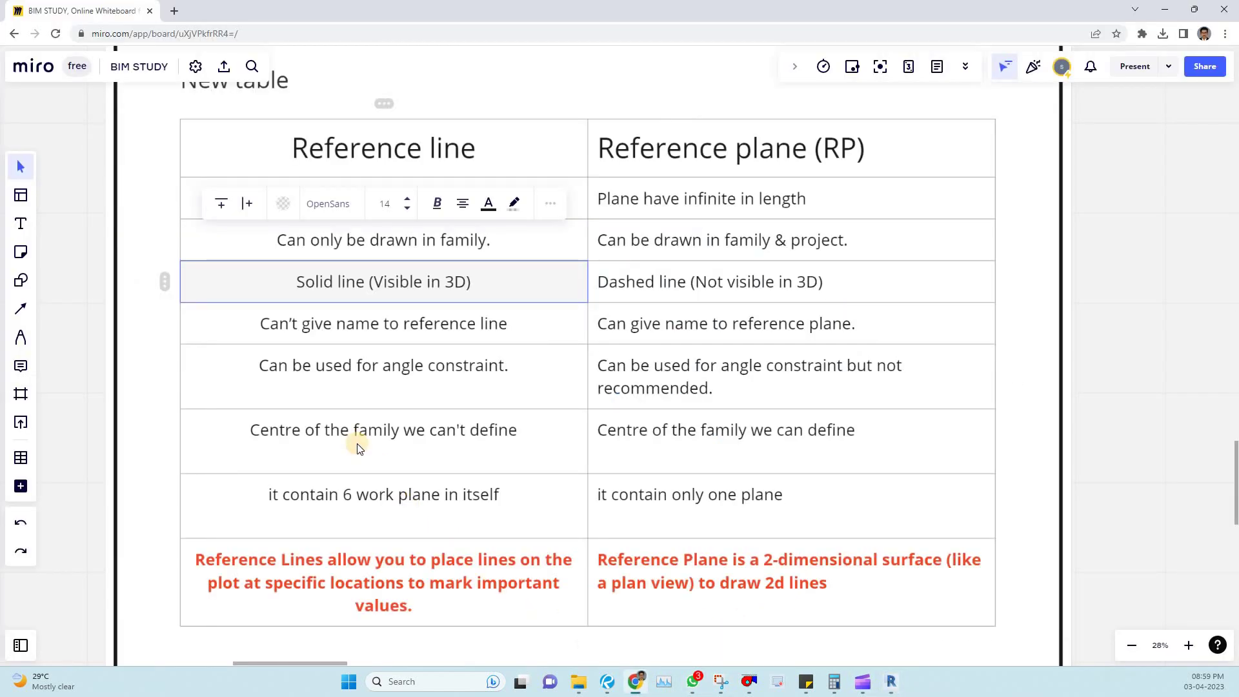
click(354, 396)
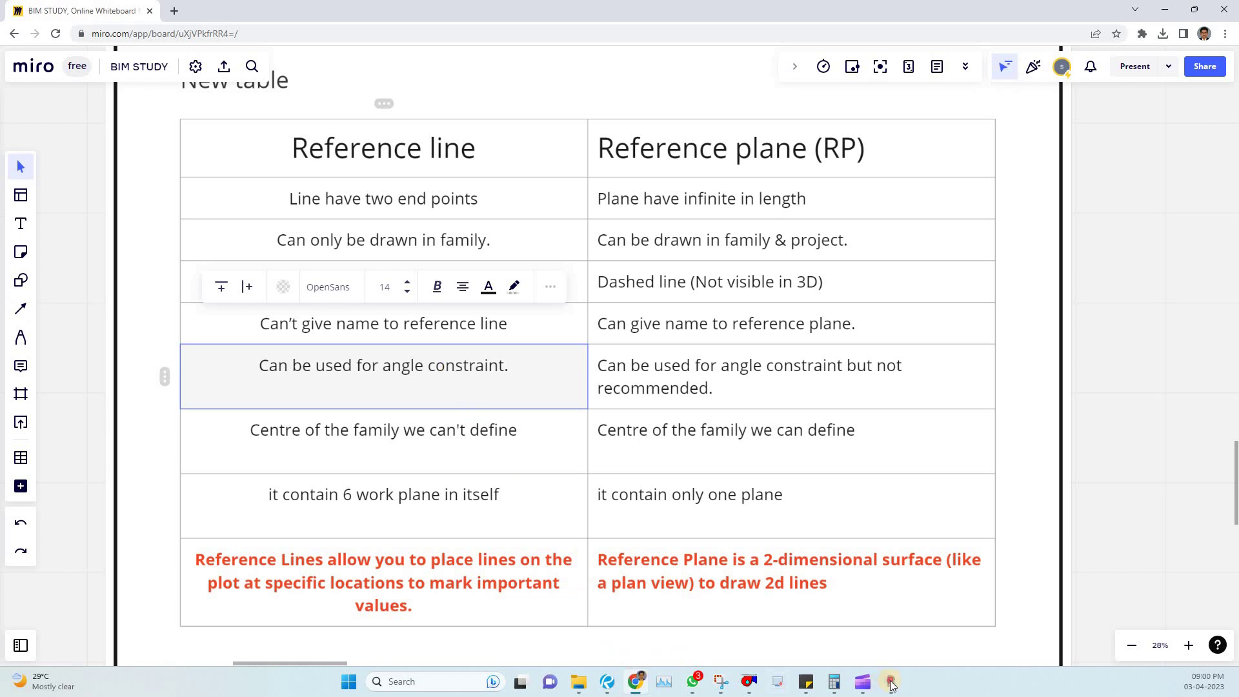
- Switch to Revit and delete the horizontal reference line from the family's Ref. Level plan
key(alt+Tab)
click(497, 118)
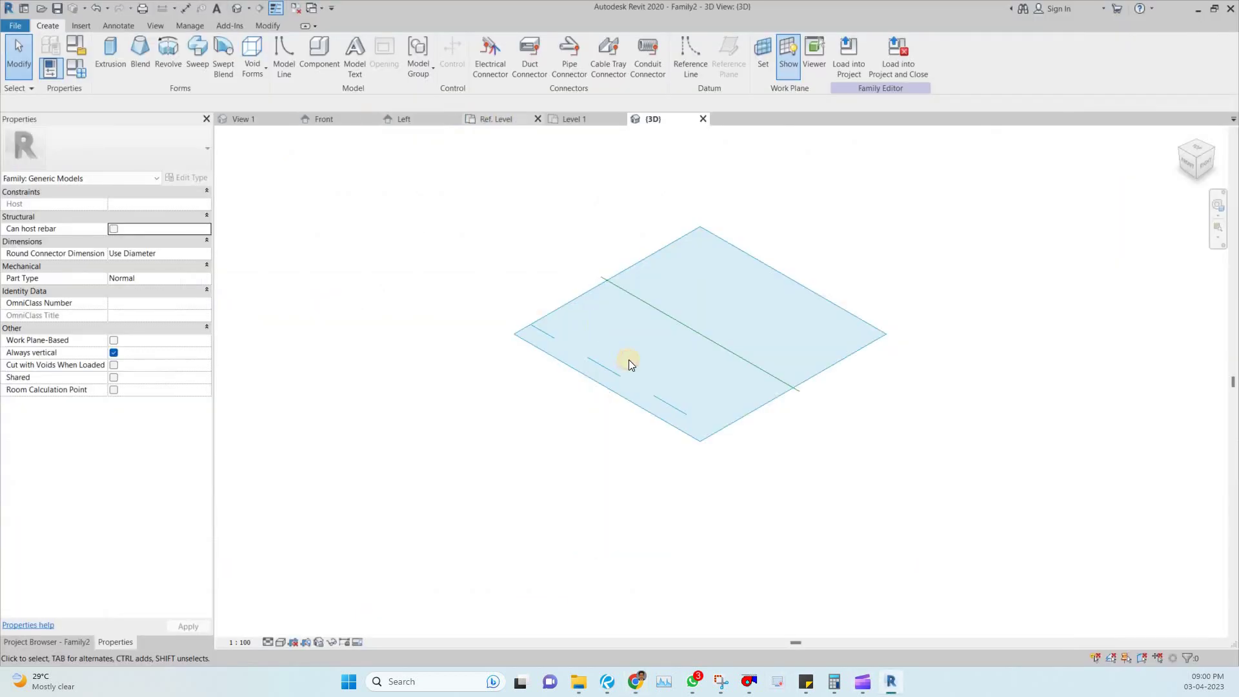
click(674, 369)
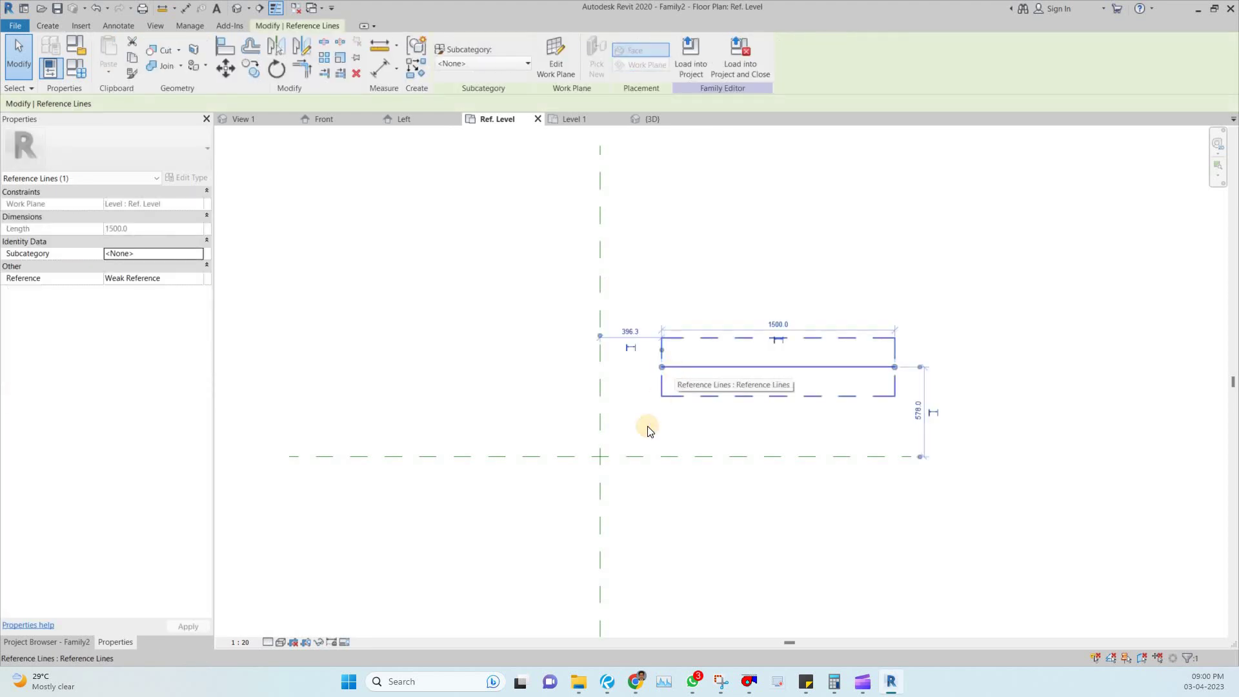
key(Delete)
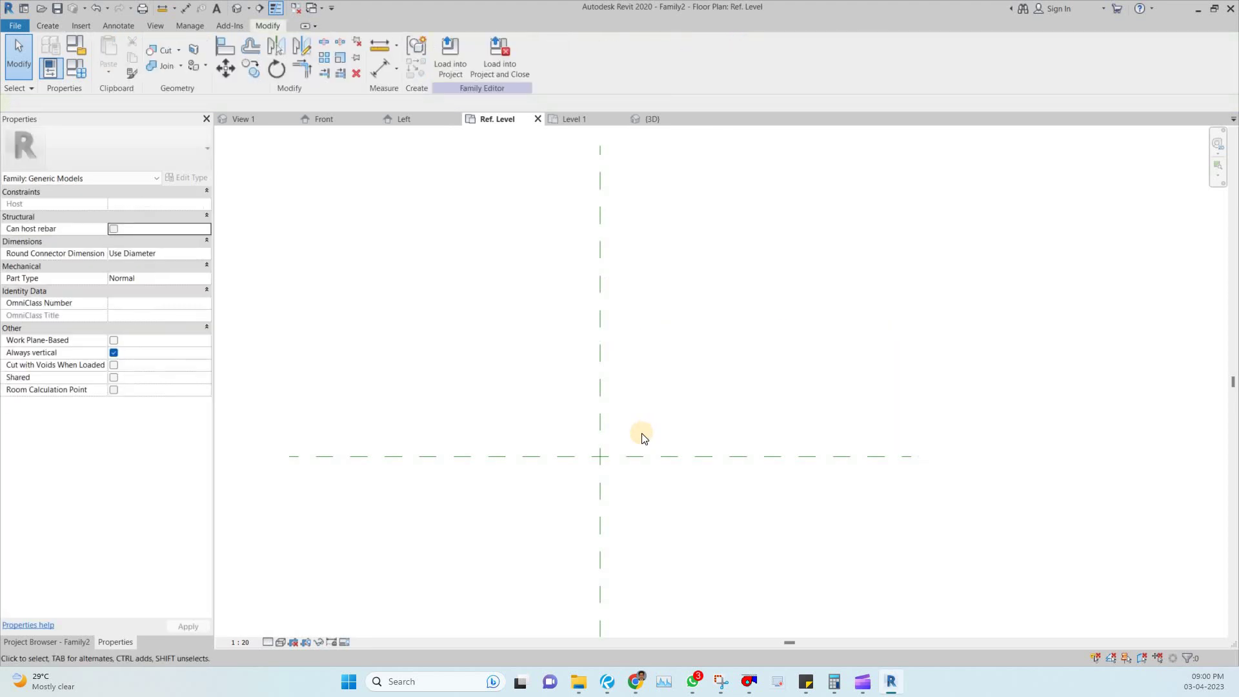
- Draw an inclined reference line from the reference planes' intersection, about 1400 long at about 41° to the horizontal
click(47, 25)
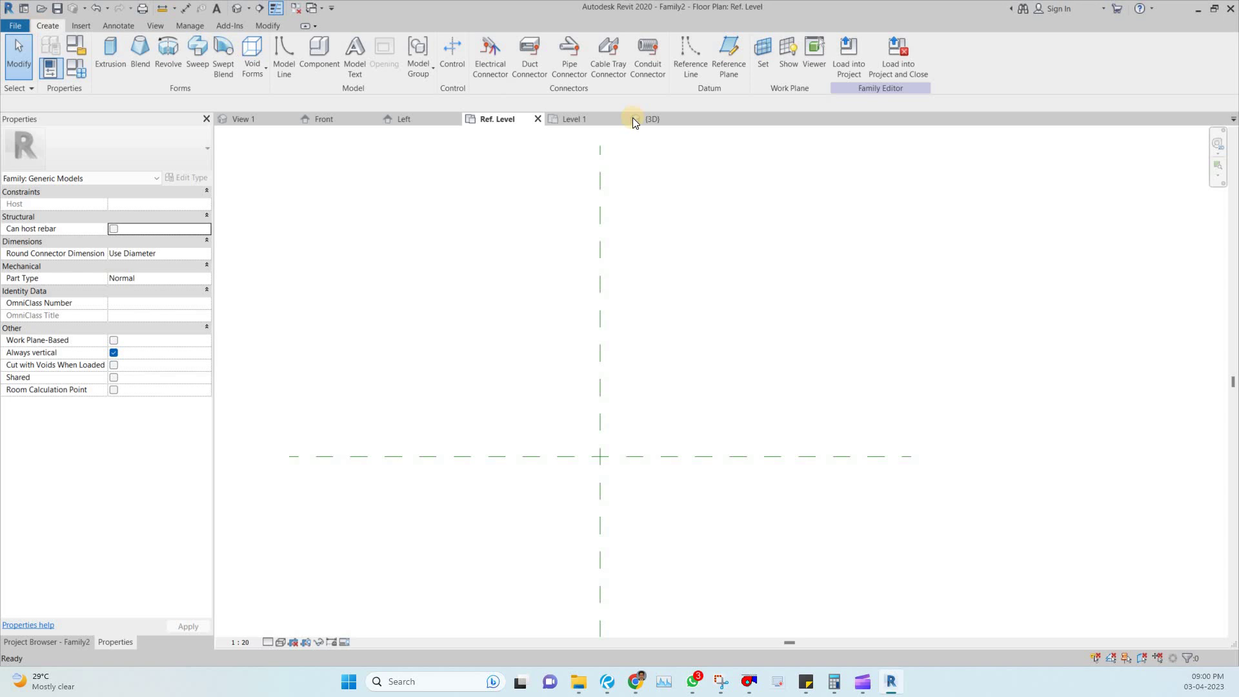
key(Return)
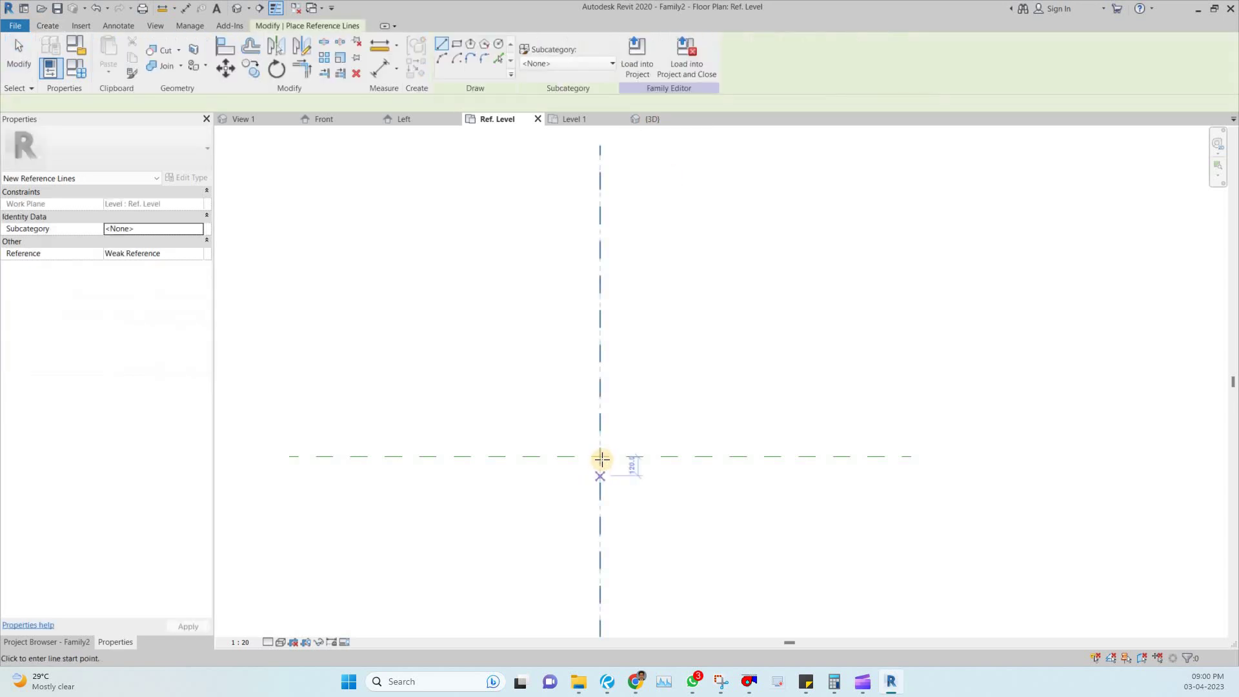
click(600, 456)
click(763, 313)
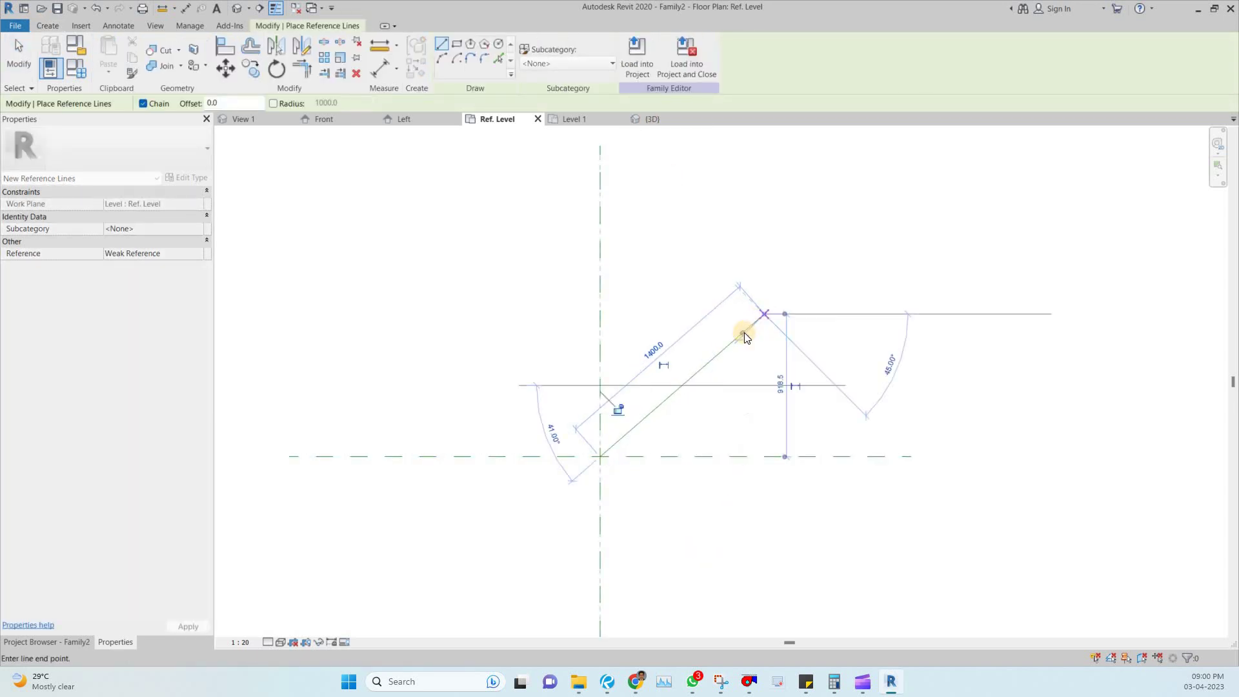
key(Escape)
key(Escape)
click(570, 448)
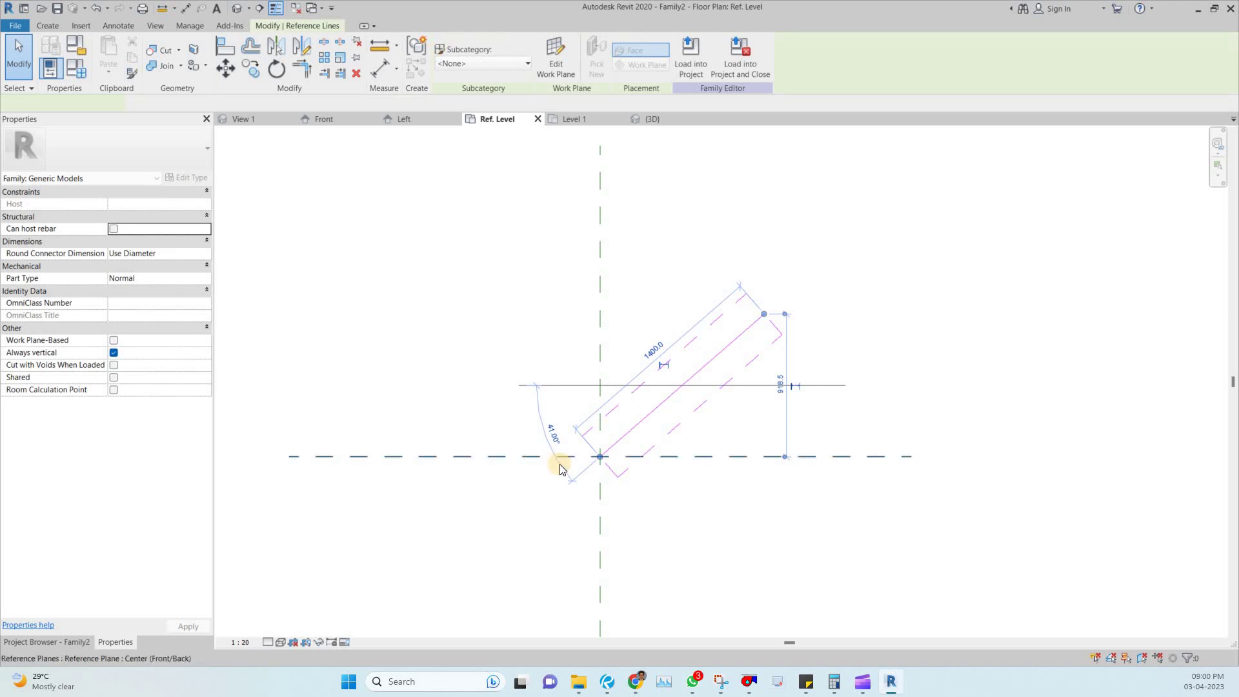
key(Escape)
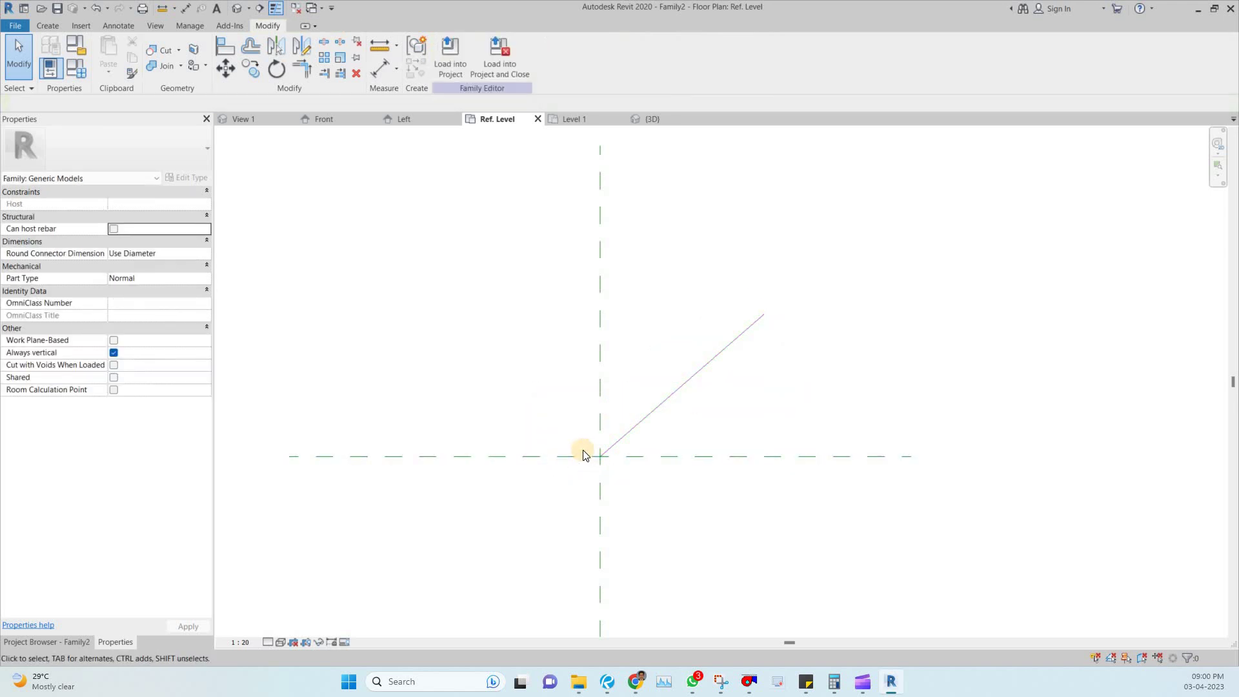
- Add an angular dimension between the inclined reference line and the Center (Front/Back) reference plane
key(d)
key(i)
click(480, 57)
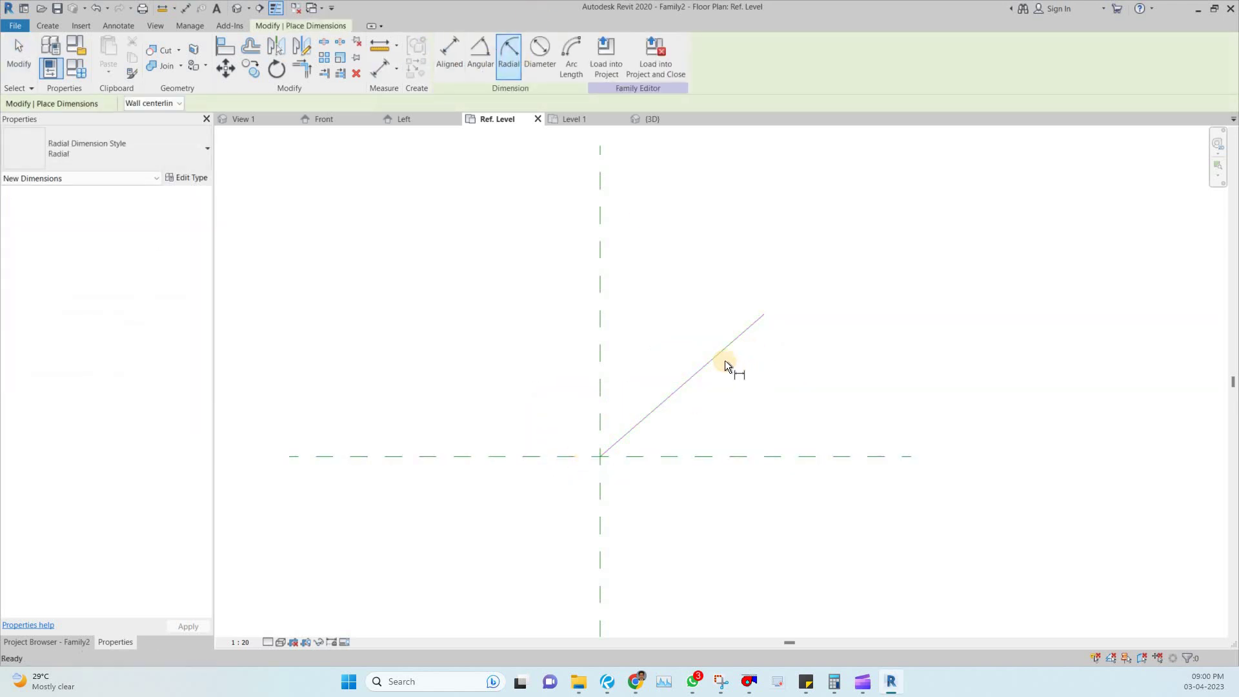
click(726, 360)
click(752, 445)
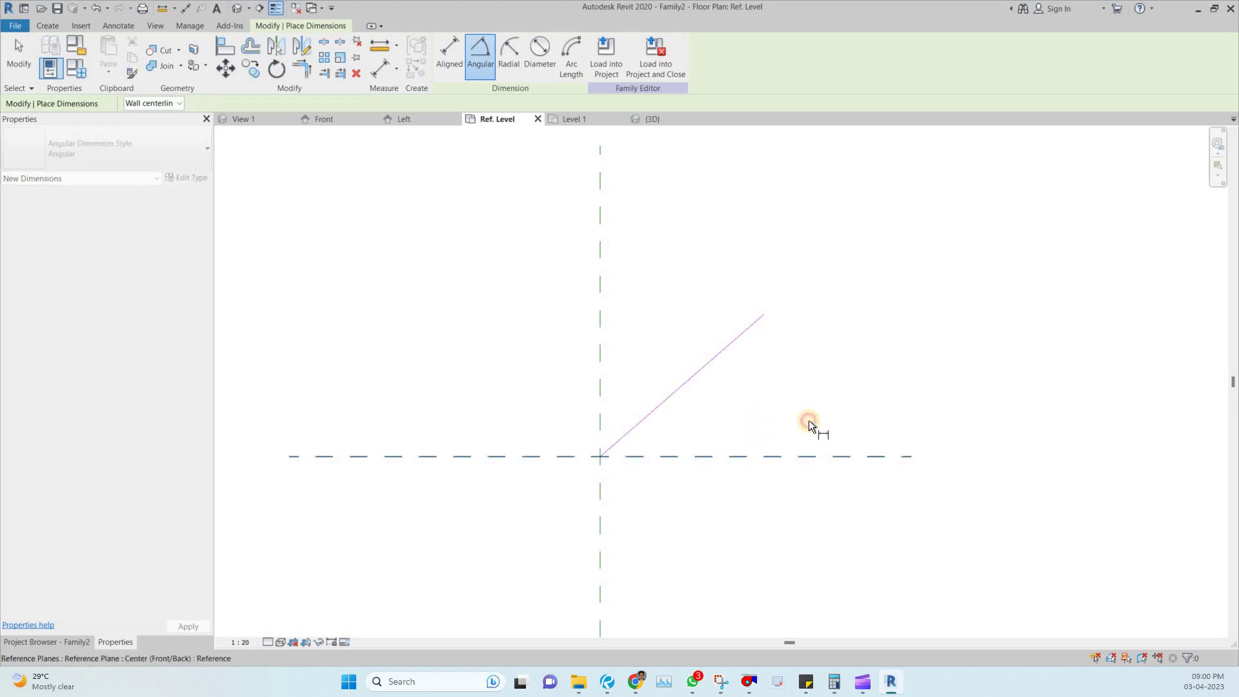
click(808, 421)
key(Escape)
- Label the angular dimension with a new family type parameter named "anagle"
click(571, 56)
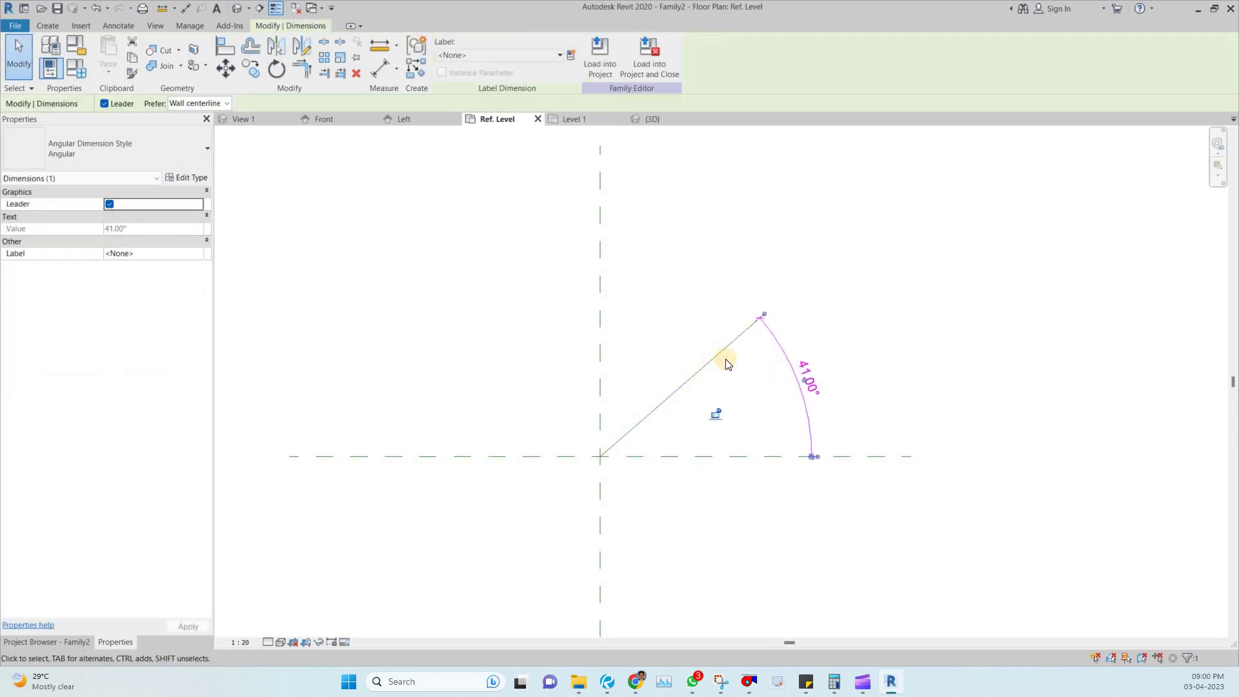
click(725, 347)
text(an)
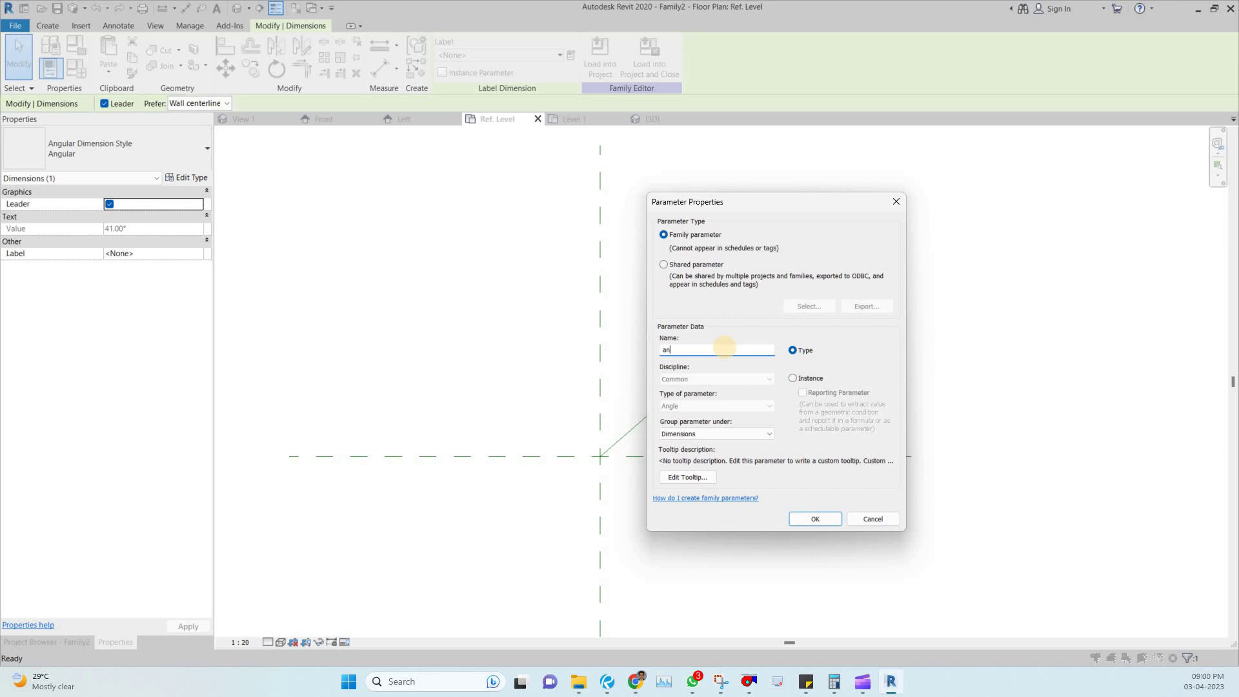
text(agle)
key(Return)
- Set the anagle dimension of the reference line to 45°
click(820, 407)
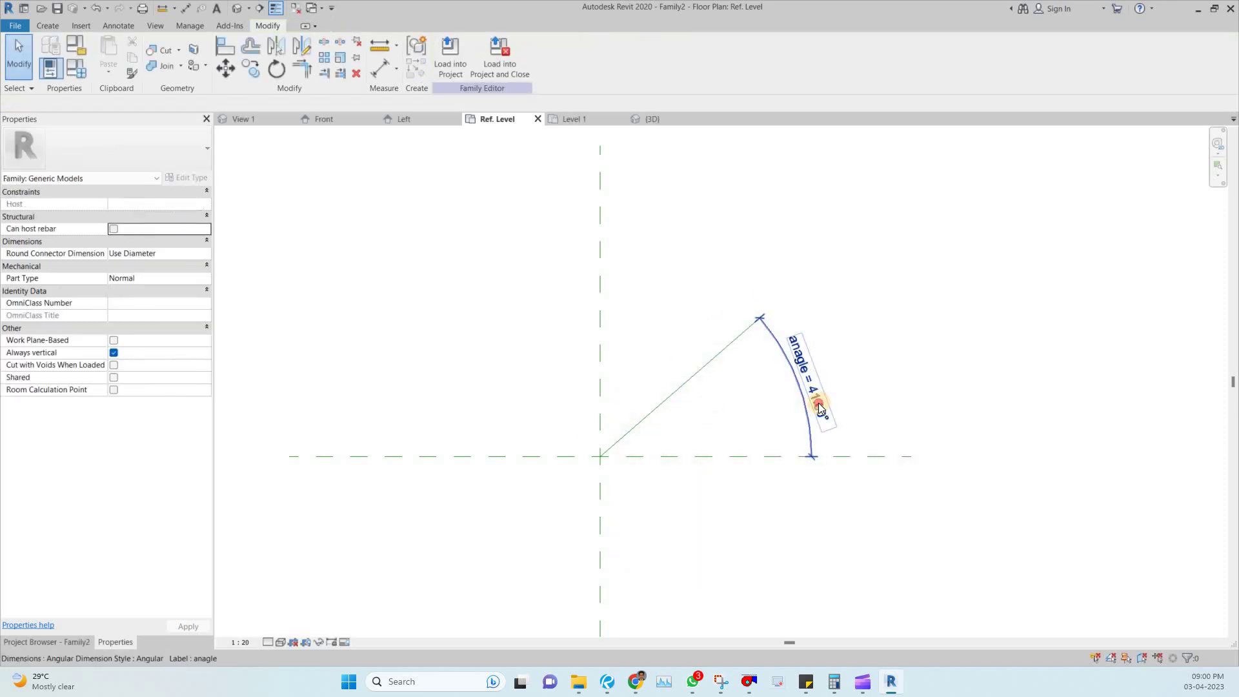
click(818, 406)
click(816, 401)
text(45)
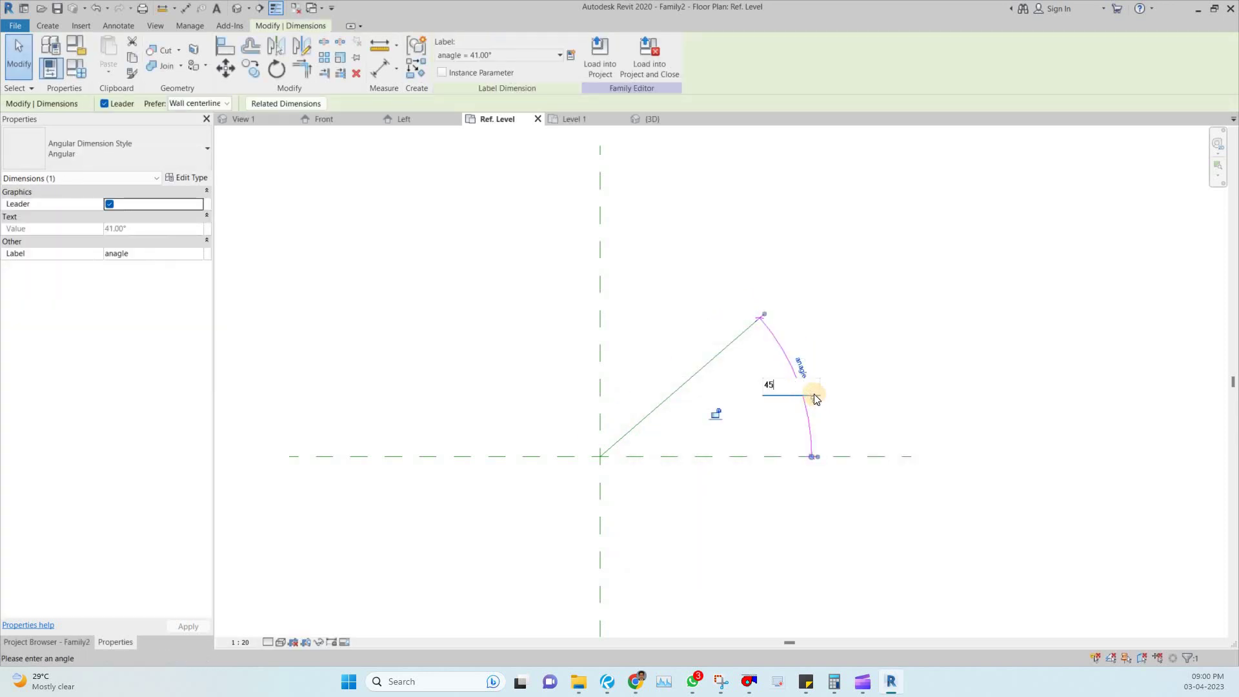
key(Return)
- Set the anagle dimension to 60° and select the inclined reference line
click(813, 397)
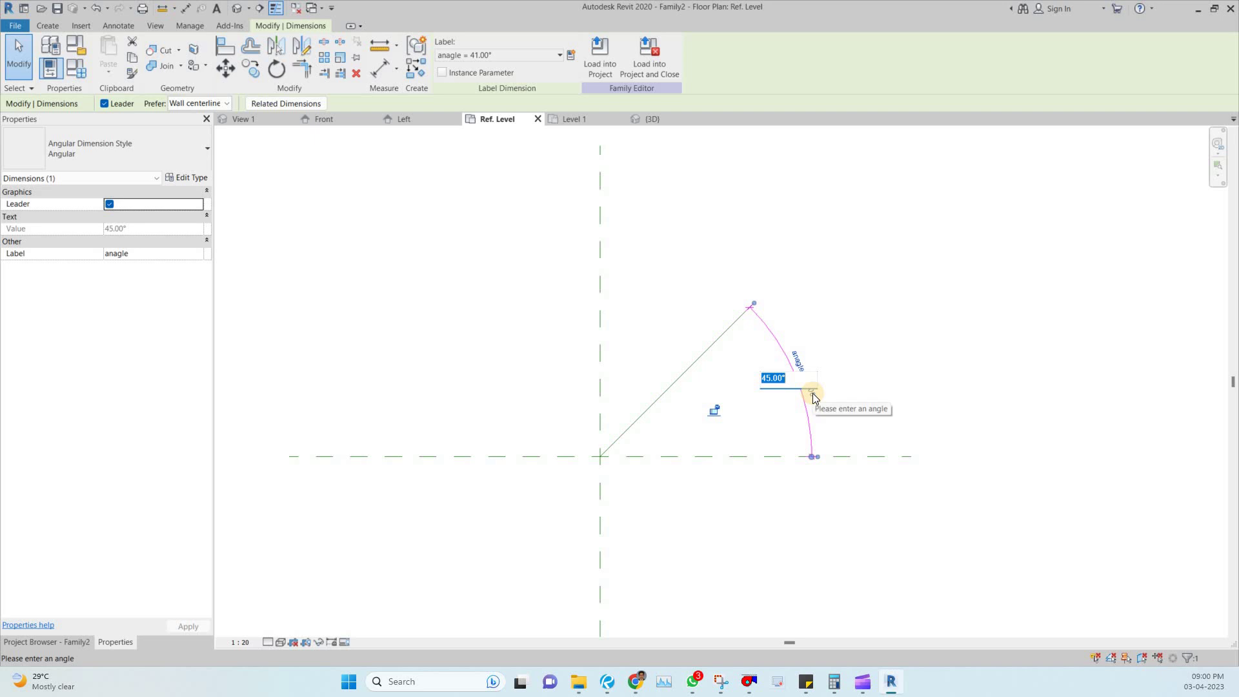
text(60)
key(Return)
click(675, 365)
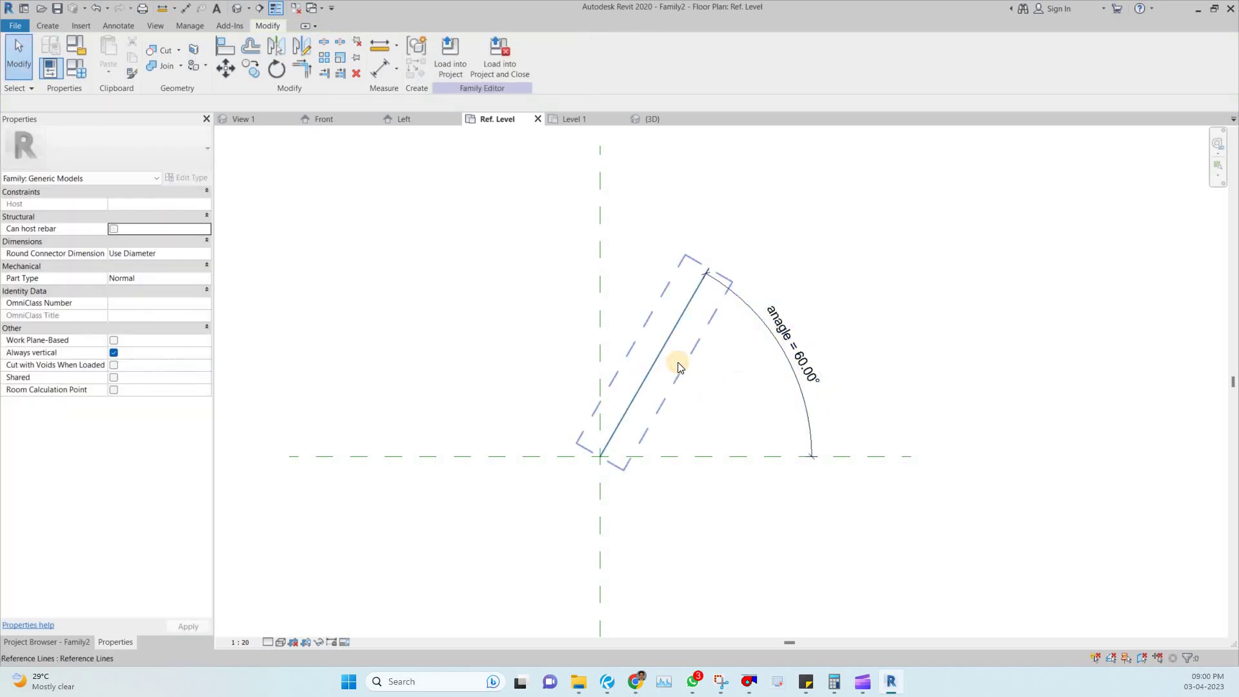
click(677, 365)
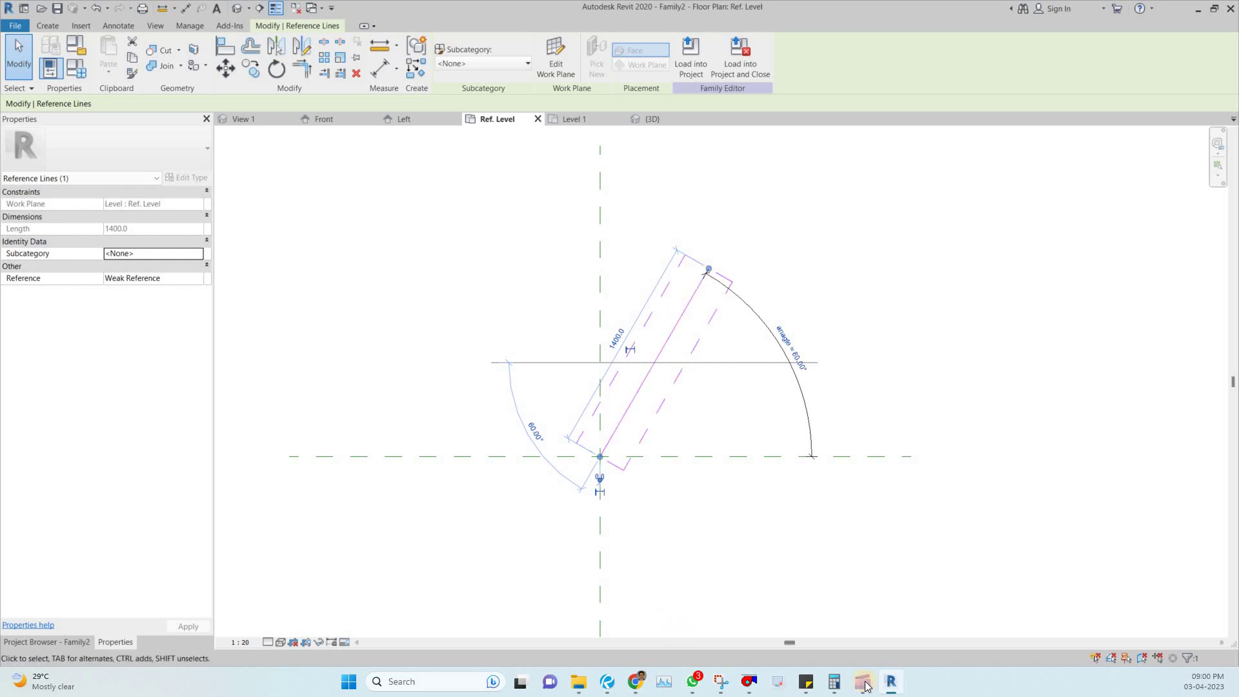
- Switch to the Miro comparison table and review the rows on defining the family centre and on the number of contained work planes
click(642, 678)
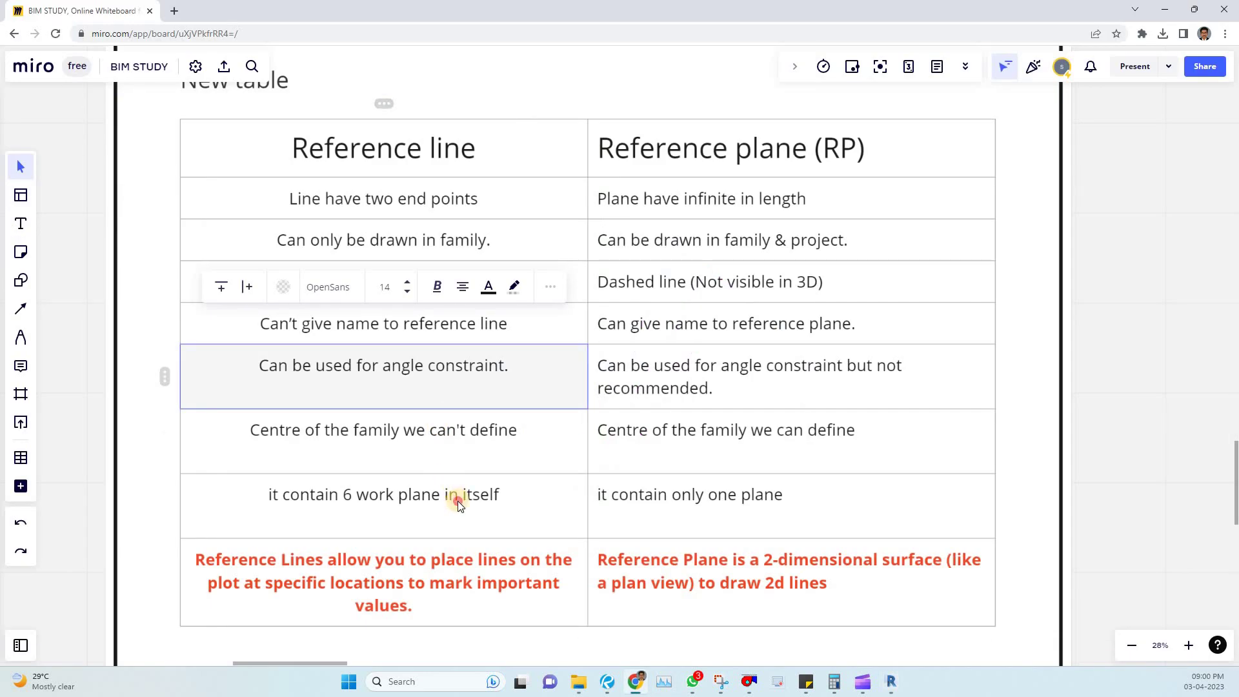
click(459, 508)
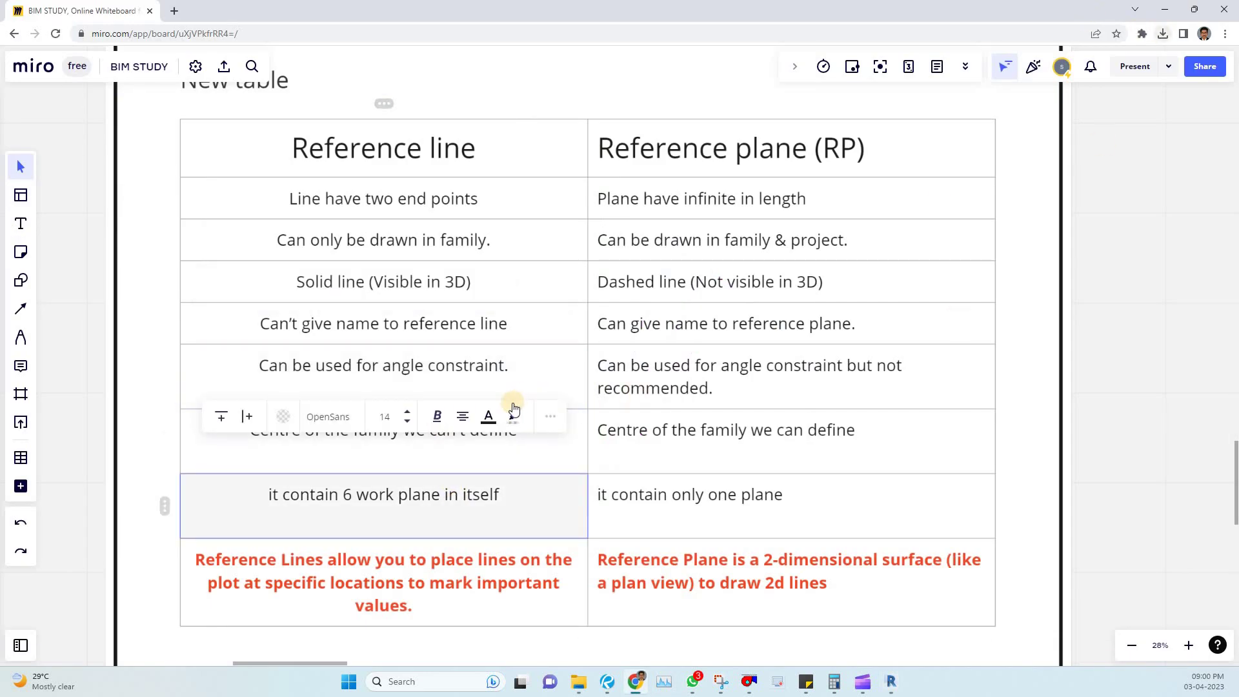
click(497, 444)
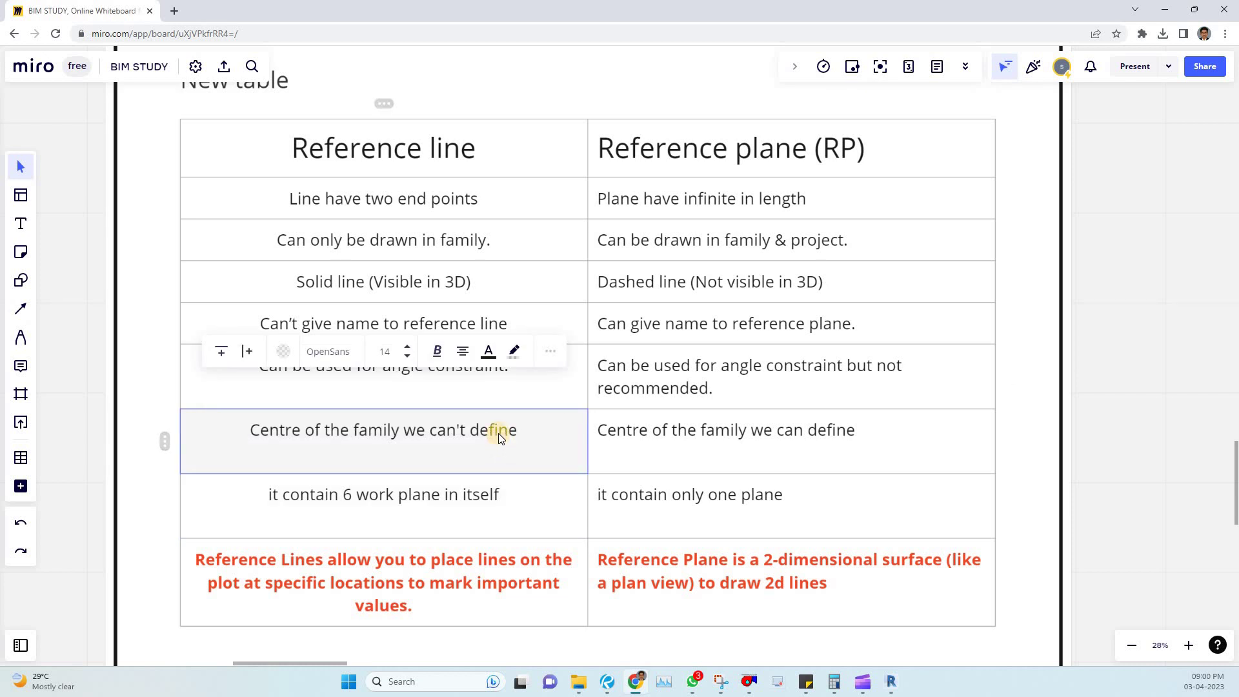
click(720, 462)
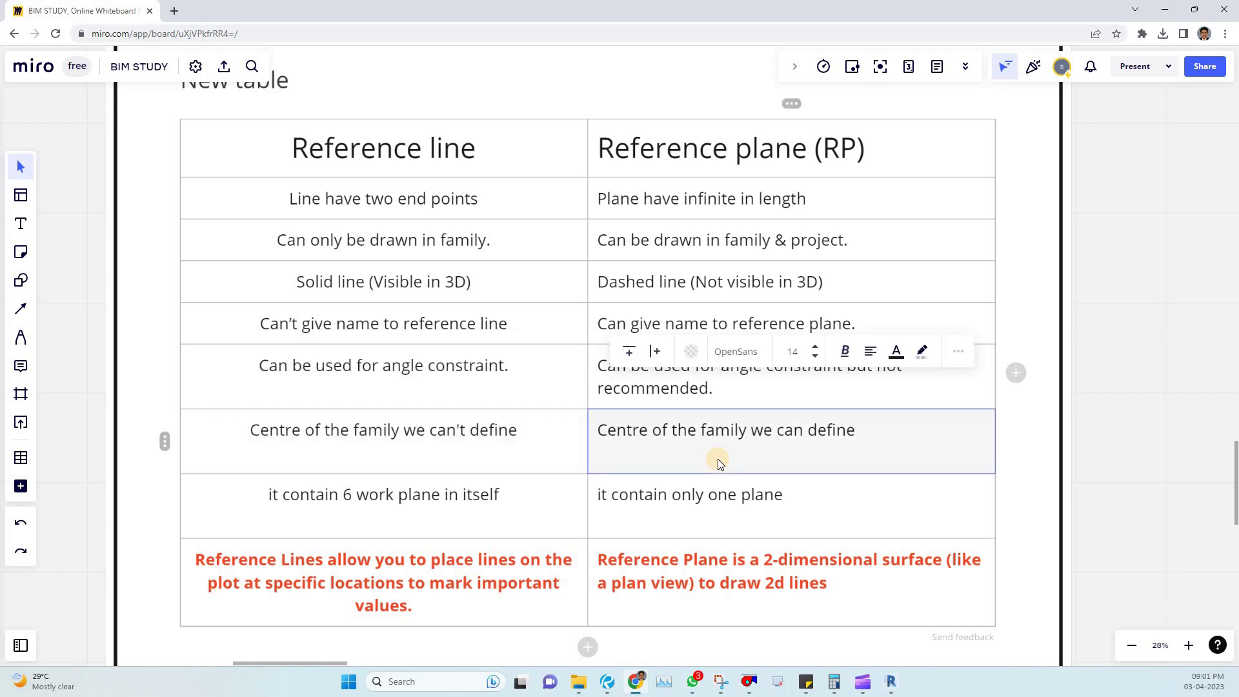
click(492, 517)
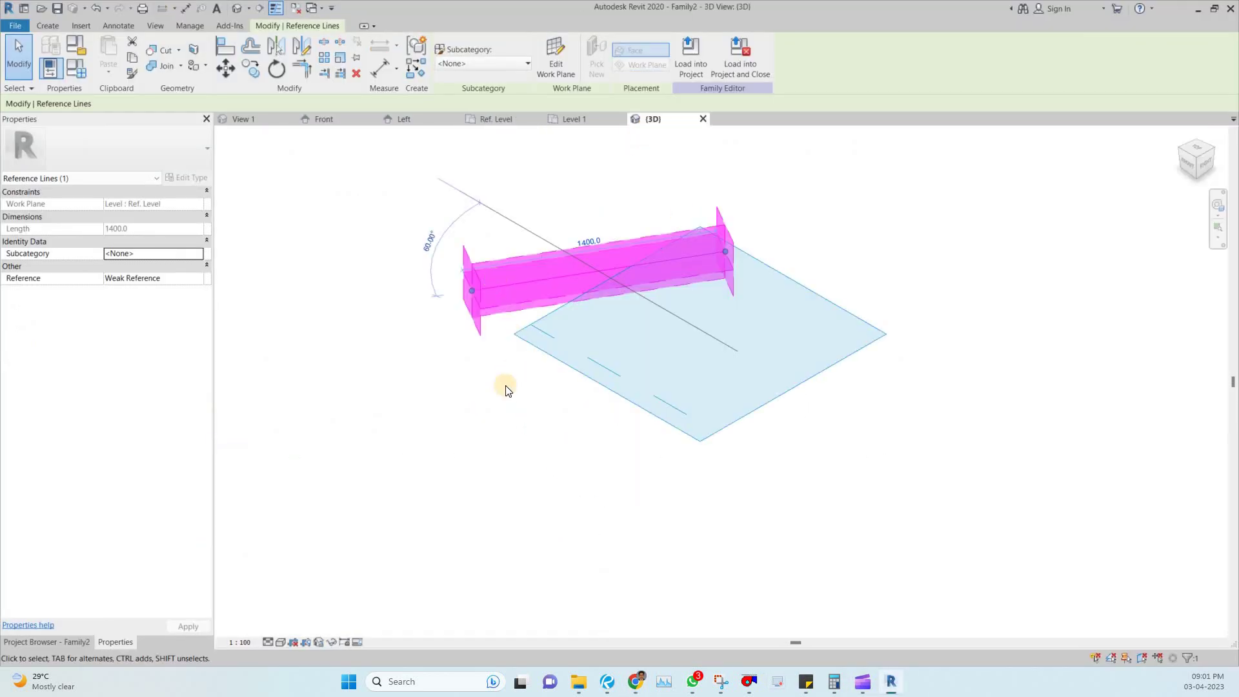
- Select the inclined reference line in Revit's 3D view and examine the work planes at its ends and along its length
scroll(495, 279, up, 3)
click(492, 302)
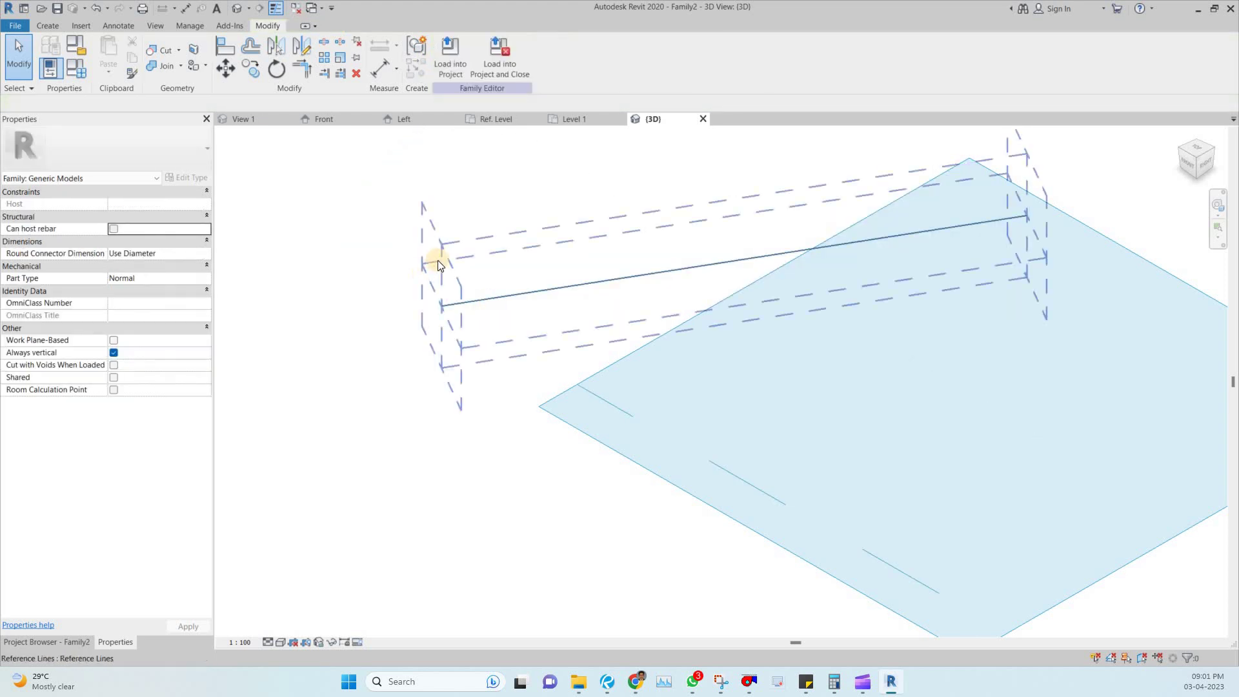
click(440, 257)
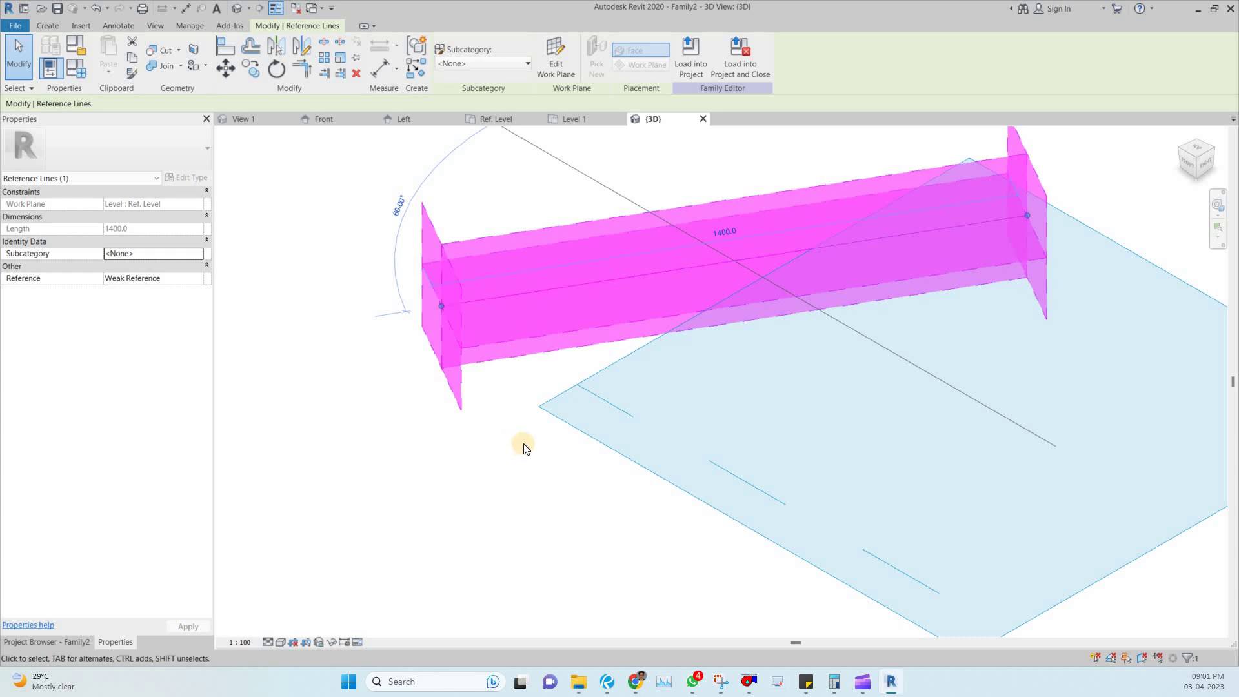
middle_drag(534, 454, 343, 385)
scroll(343, 385, up, 1)
scroll(342, 385, down, 5)
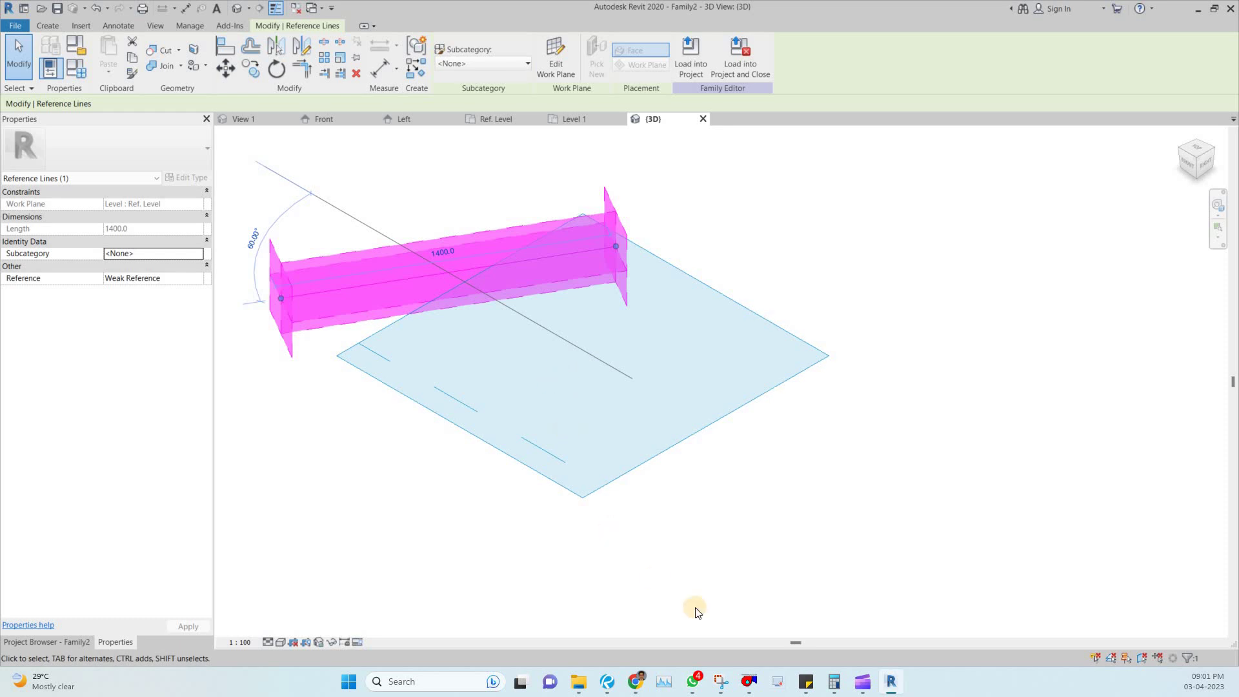
- Return to the Miro comparison table and review the reference line summary and the reference plane's angle constraint entry
click(636, 682)
click(498, 577)
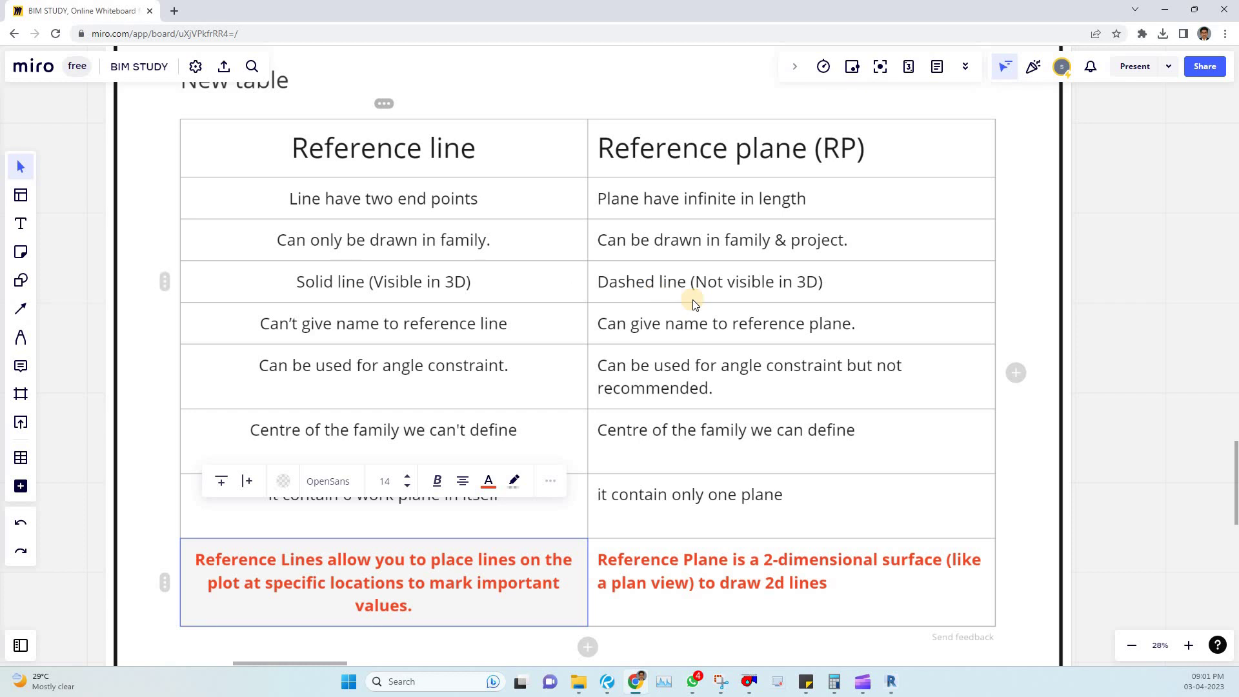
click(914, 376)
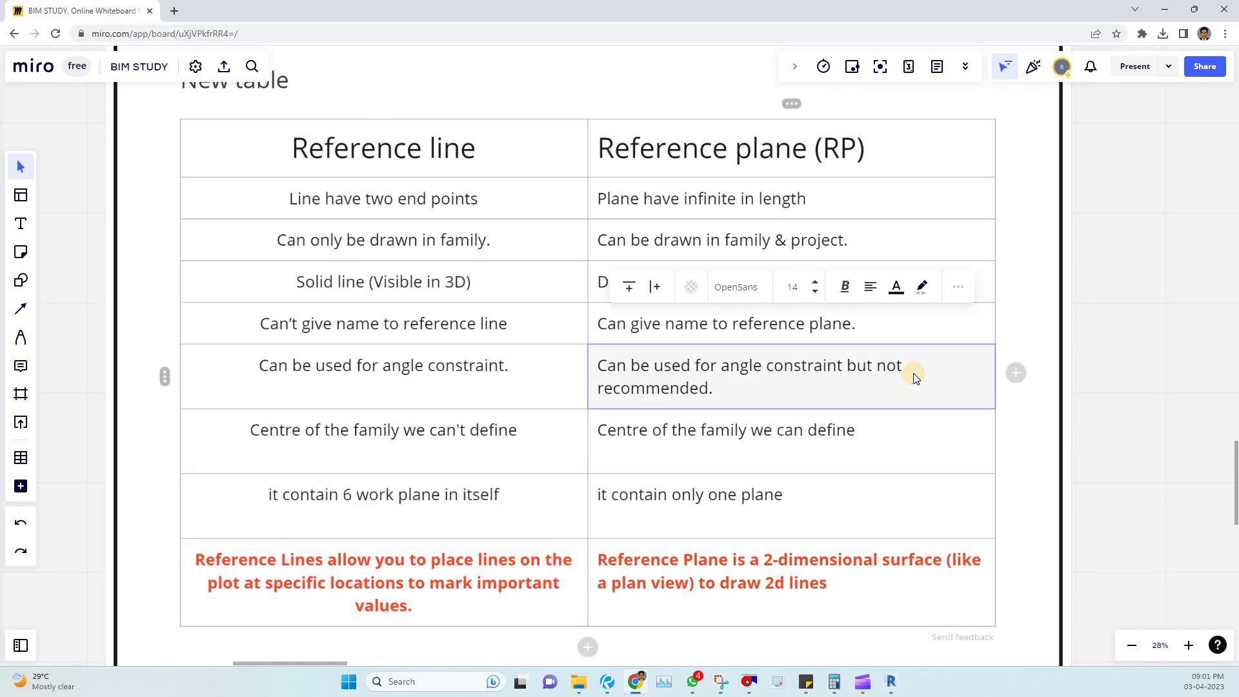